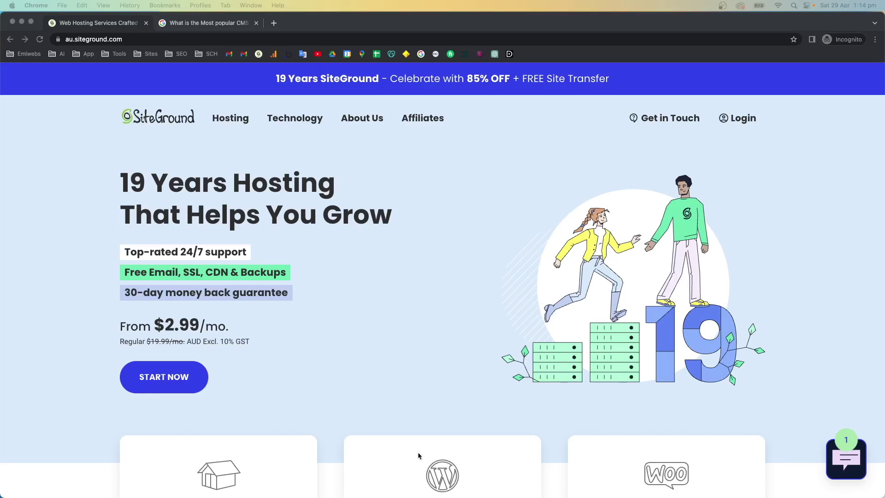
{"action": "scroll", "coordinate": [418, 456], "scroll_direction": "down", "scroll_amount": 1}
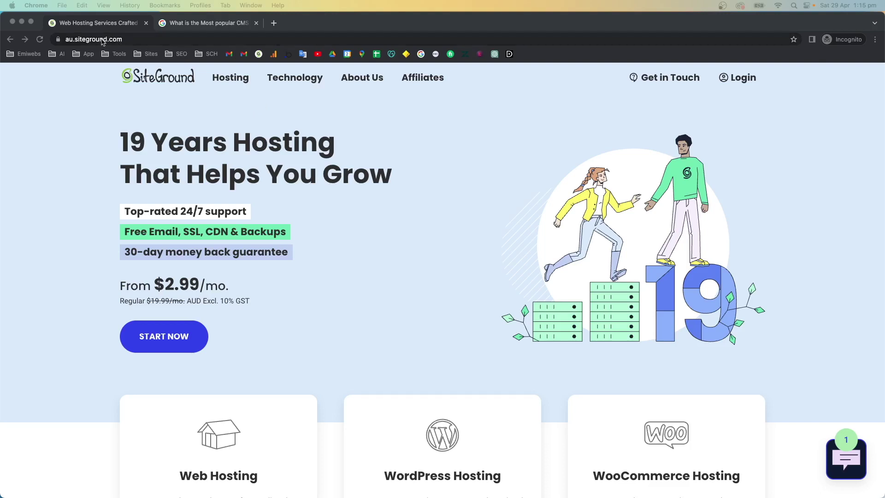
{"action": "scroll", "coordinate": [296, 218], "scroll_direction": "down", "scroll_amount": 1}
{"action": "scroll", "coordinate": [295, 219], "scroll_direction": "down", "scroll_amount": 3}
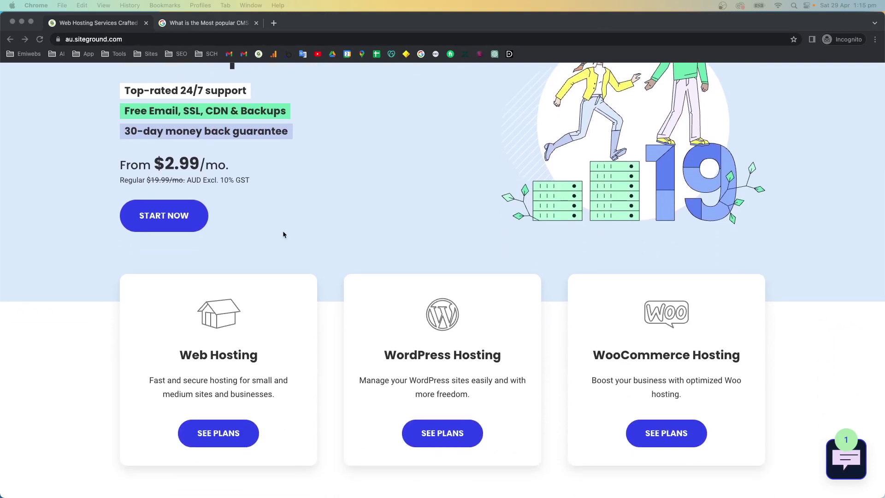
{"action": "scroll", "coordinate": [301, 280], "scroll_direction": "down", "scroll_amount": 1}
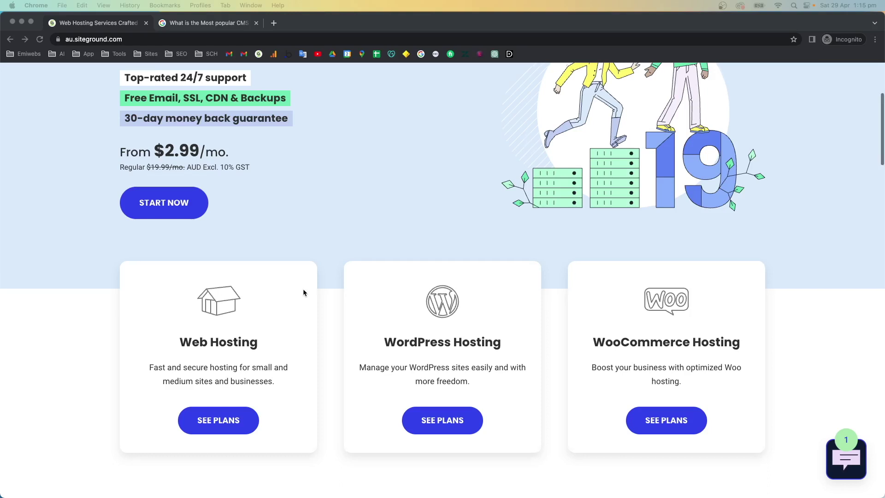
{"action": "scroll", "coordinate": [303, 288], "scroll_direction": "down", "scroll_amount": 2}
{"action": "scroll", "coordinate": [303, 288], "scroll_direction": "down", "scroll_amount": 2}
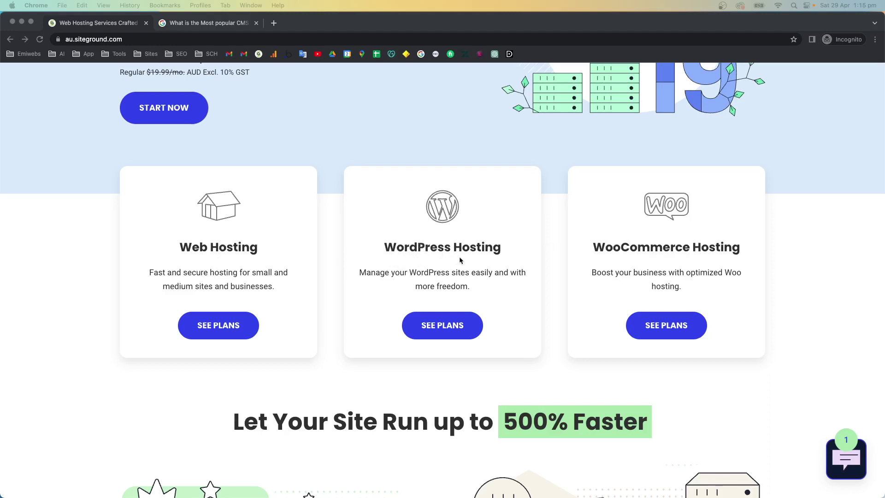
Step: Bring up the WordPress Hosting plans and highlight StartUp's 85% and GrowBig's 83% savings
{"action": "left_click", "coordinate": [224, 27]}
{"action": "scroll", "coordinate": [317, 238], "scroll_direction": "up", "scroll_amount": 3}
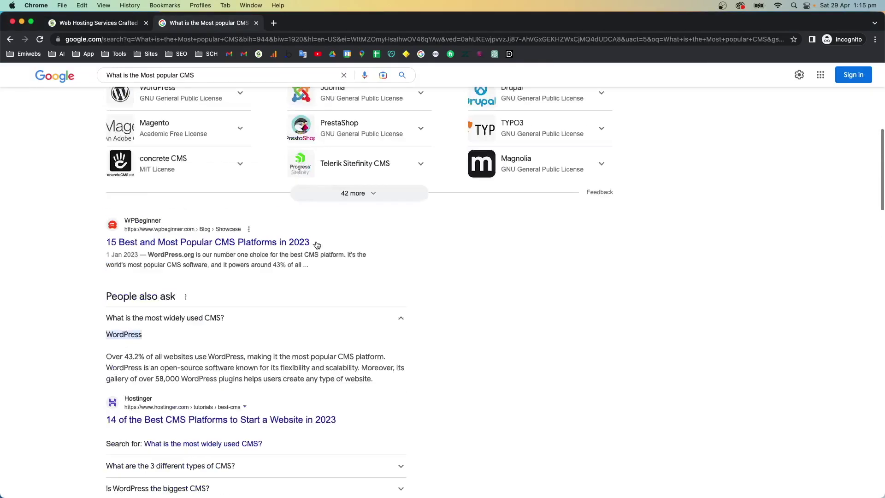
{"action": "scroll", "coordinate": [277, 207], "scroll_direction": "up", "scroll_amount": 3}
{"action": "scroll", "coordinate": [209, 175], "scroll_direction": "down", "scroll_amount": 1}
{"action": "scroll", "coordinate": [209, 176], "scroll_direction": "down", "scroll_amount": 3}
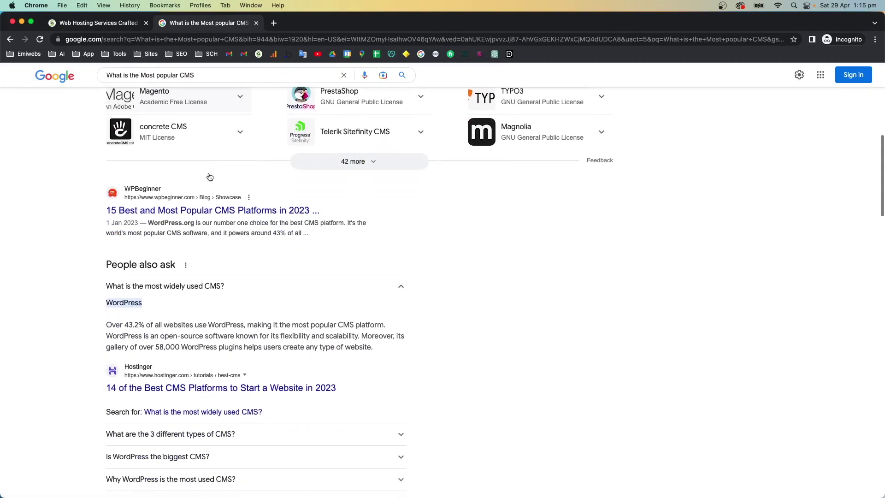
{"action": "left_click_drag", "start_coordinate": [108, 308], "coordinate": [163, 309]}
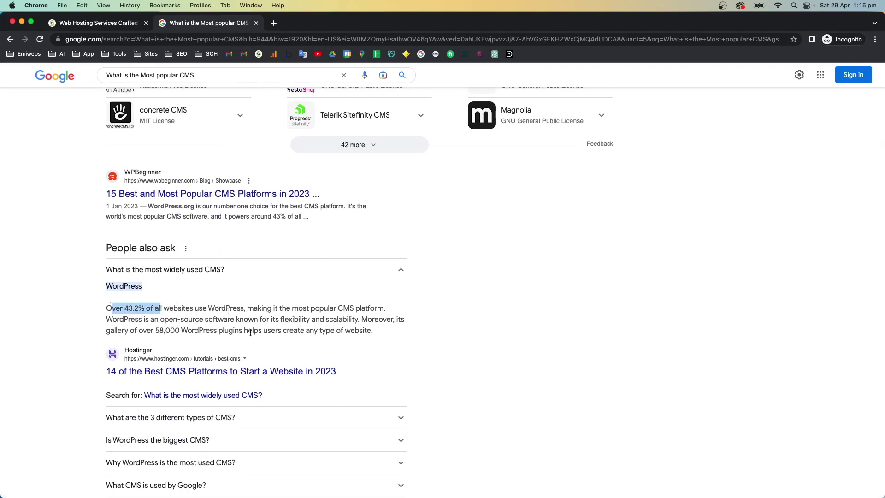
{"action": "left_click", "coordinate": [119, 26]}
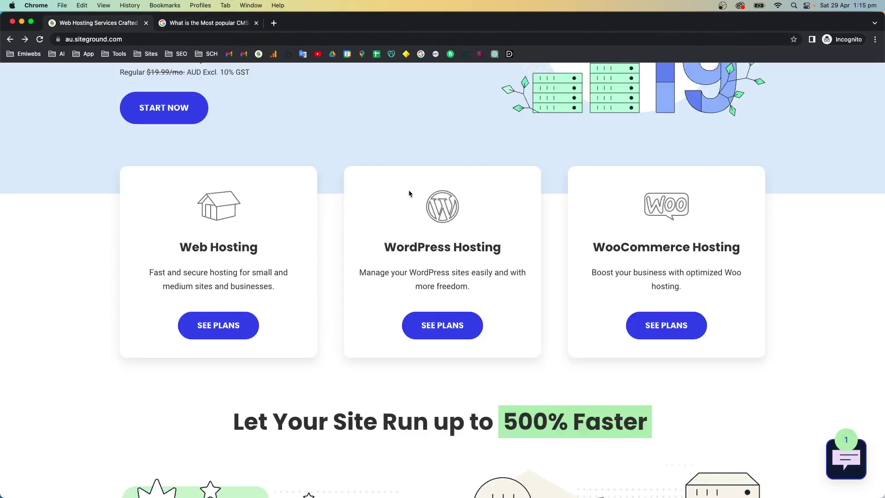
{"action": "scroll", "coordinate": [434, 251], "scroll_direction": "down", "scroll_amount": 1}
{"action": "scroll", "coordinate": [434, 262], "scroll_direction": "down", "scroll_amount": 1}
{"action": "left_click", "coordinate": [438, 285]}
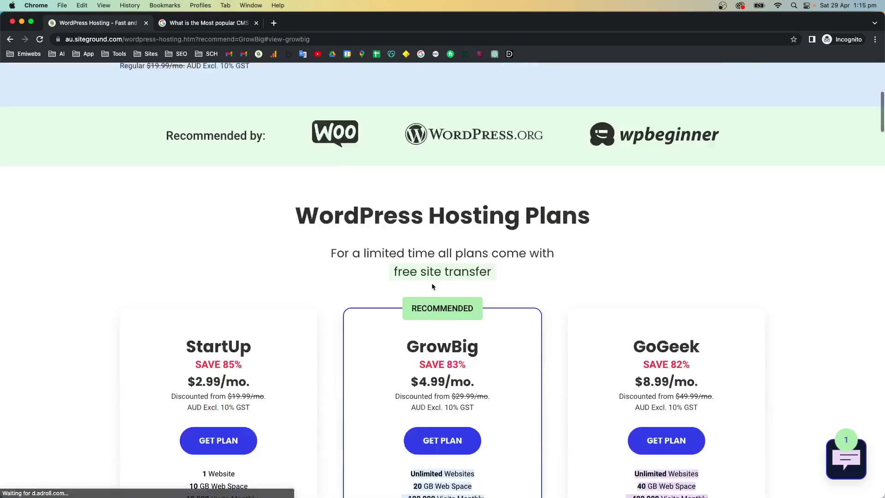
{"action": "scroll", "coordinate": [421, 288], "scroll_direction": "up", "scroll_amount": 3}
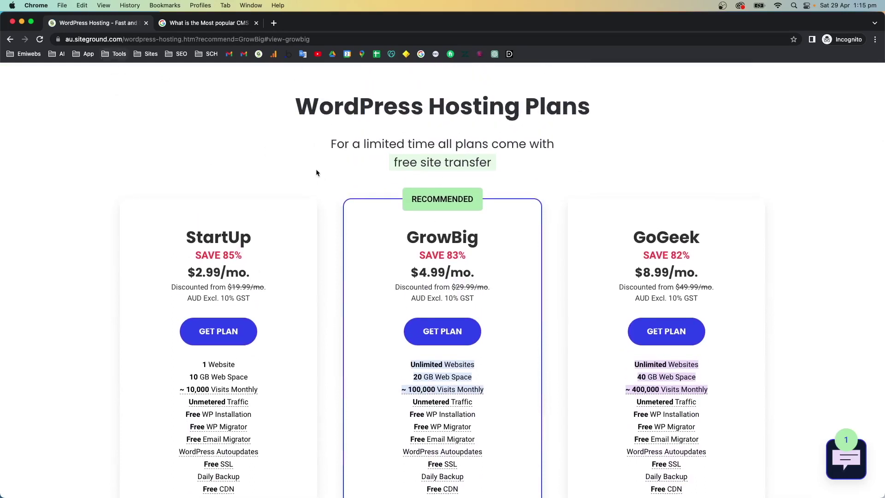
{"action": "scroll", "coordinate": [342, 181], "scroll_direction": "down", "scroll_amount": 1}
{"action": "scroll", "coordinate": [343, 187], "scroll_direction": "down", "scroll_amount": 1}
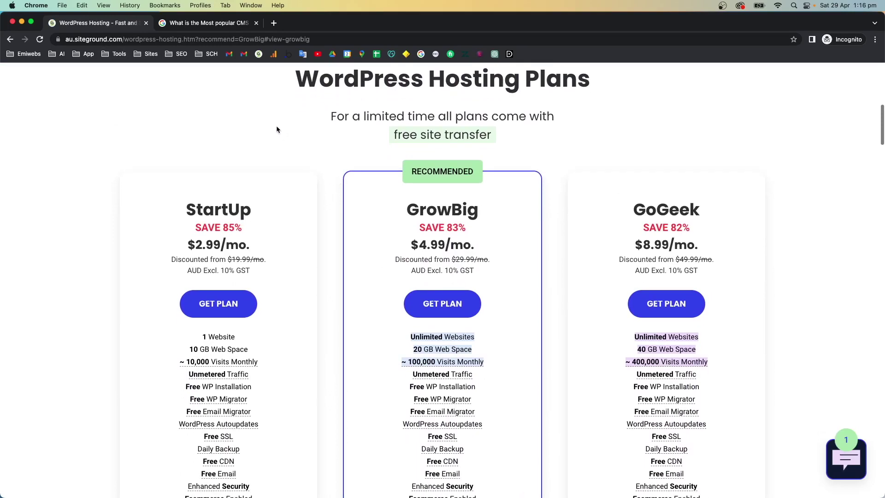
{"action": "left_click_drag", "start_coordinate": [186, 211], "coordinate": [257, 208]}
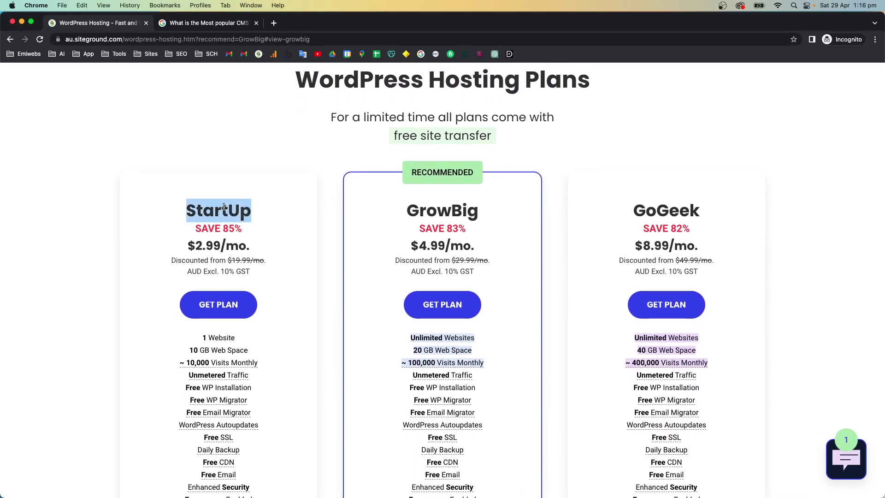
{"action": "scroll", "coordinate": [341, 219], "scroll_direction": "down", "scroll_amount": 2}
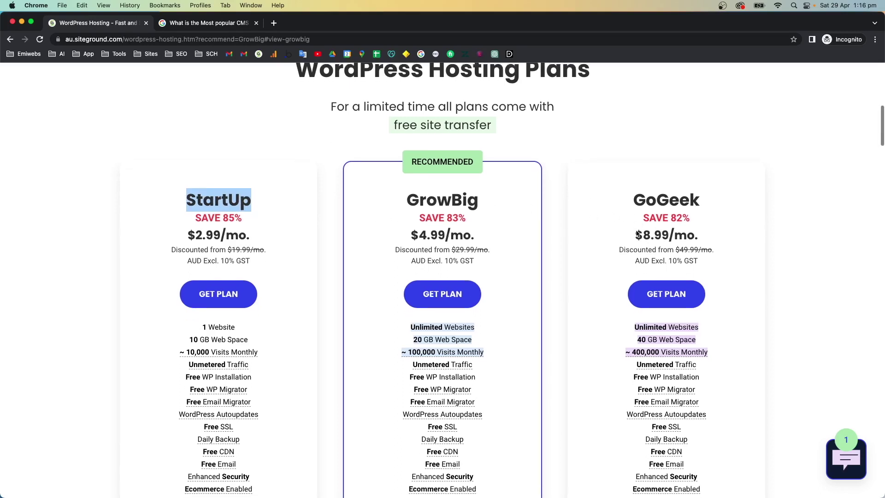
{"action": "scroll", "coordinate": [341, 220], "scroll_direction": "down", "scroll_amount": 1}
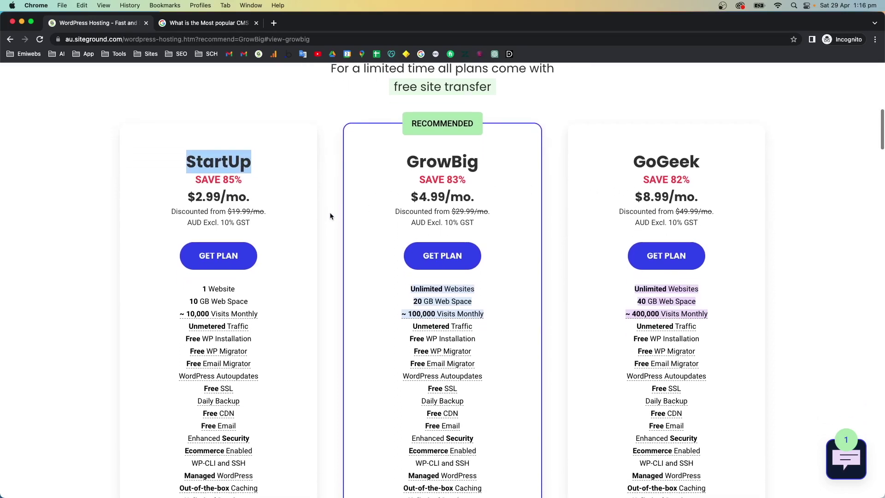
{"action": "scroll", "coordinate": [329, 212], "scroll_direction": "down", "scroll_amount": 2}
{"action": "scroll", "coordinate": [330, 216], "scroll_direction": "down", "scroll_amount": 1}
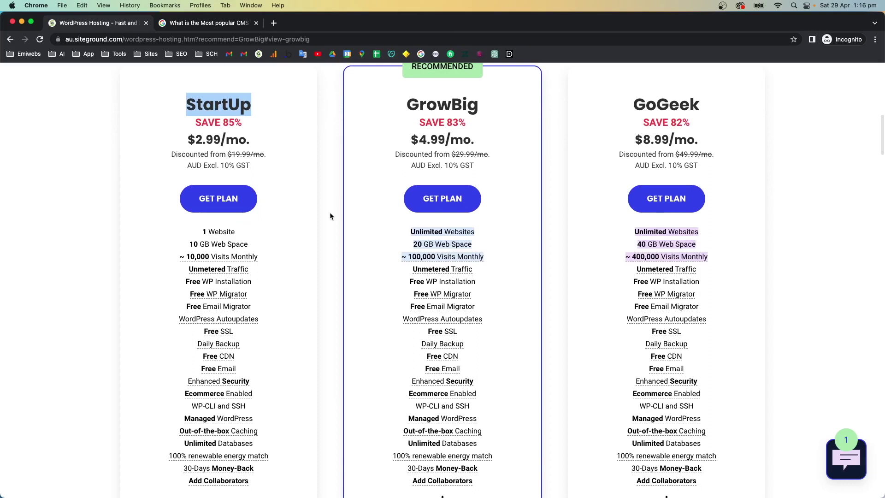
{"action": "scroll", "coordinate": [302, 205], "scroll_direction": "up", "scroll_amount": 1}
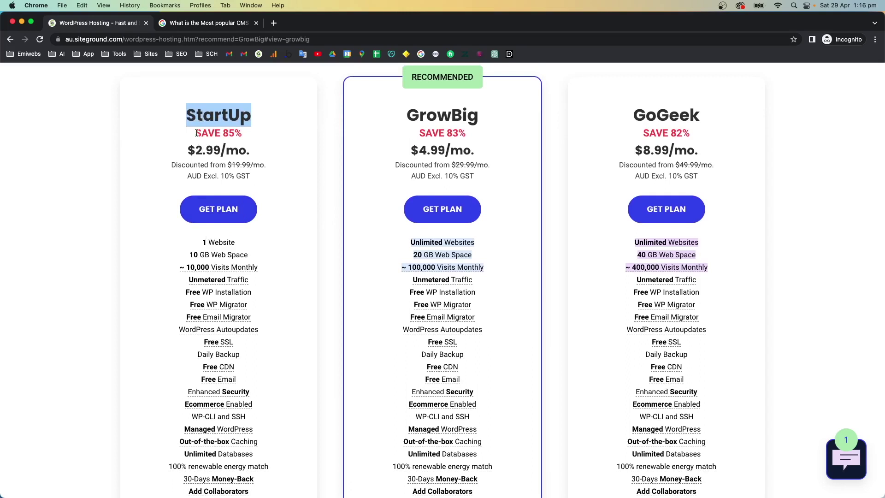
{"action": "left_click_drag", "start_coordinate": [206, 132], "coordinate": [271, 140]}
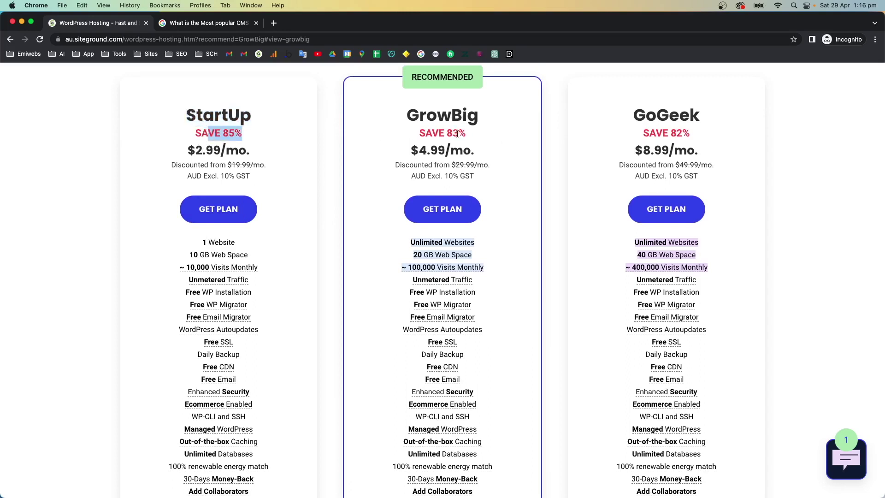
{"action": "left_click_drag", "start_coordinate": [465, 136], "coordinate": [397, 134]}
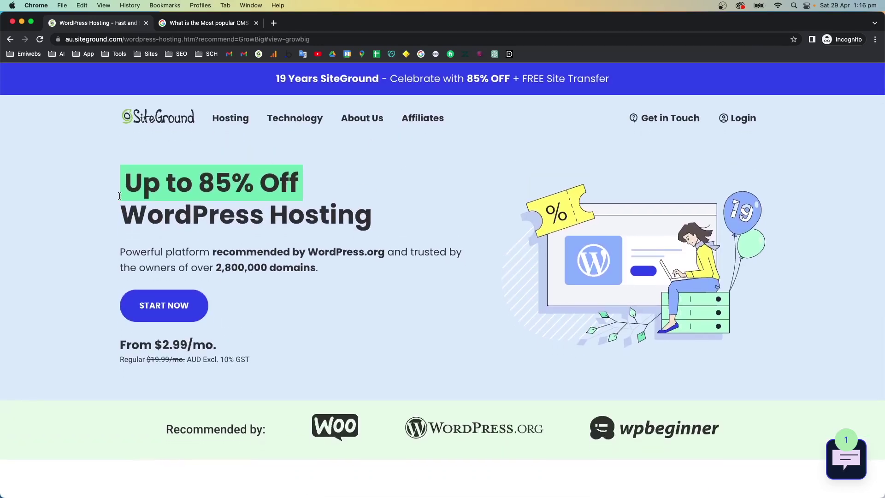
{"action": "scroll", "coordinate": [350, 279], "scroll_direction": "down", "scroll_amount": 5}
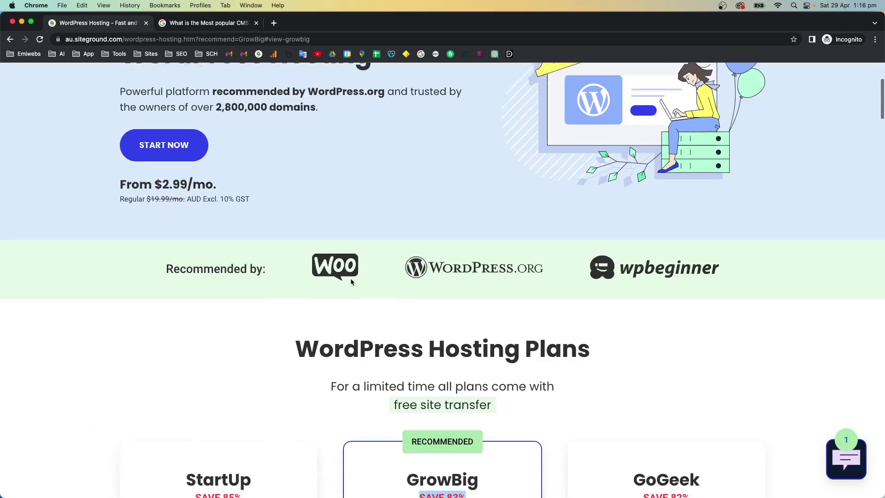
{"action": "scroll", "coordinate": [350, 277], "scroll_direction": "down", "scroll_amount": 5}
{"action": "scroll", "coordinate": [350, 277], "scroll_direction": "down", "scroll_amount": 1}
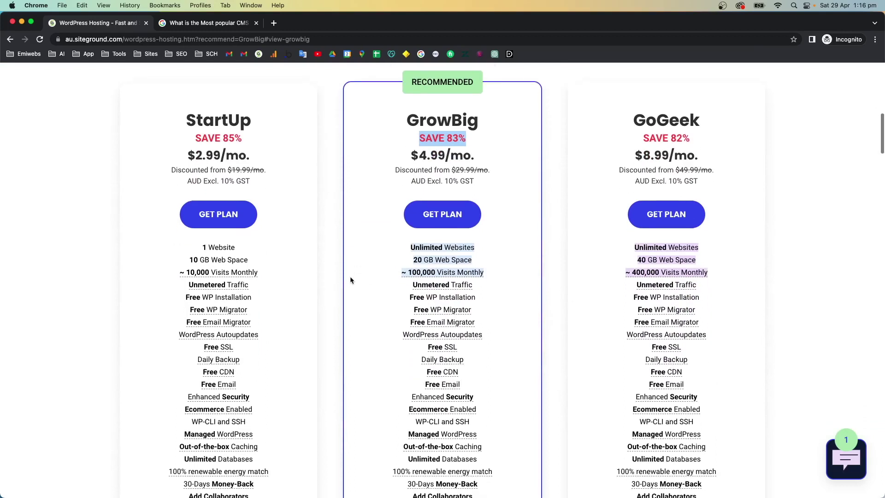
{"action": "scroll", "coordinate": [350, 274], "scroll_direction": "down", "scroll_amount": 1}
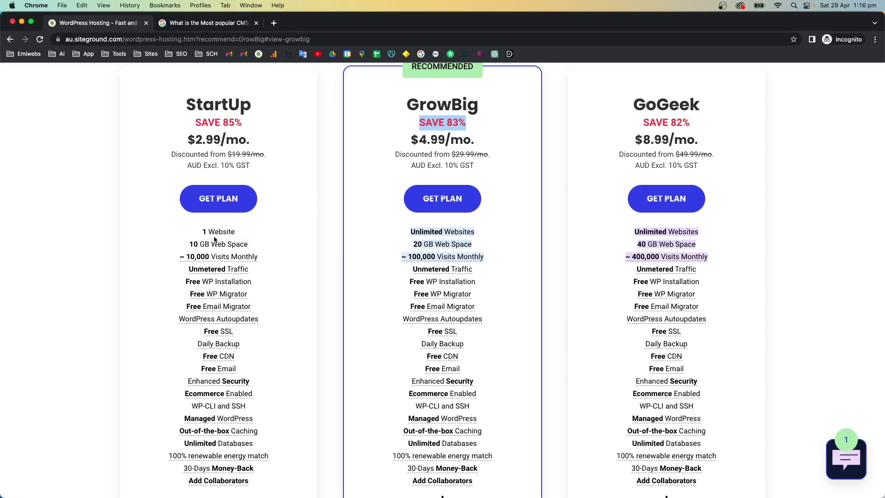
{"action": "left_click_drag", "start_coordinate": [203, 232], "coordinate": [235, 232]}
{"action": "scroll", "coordinate": [235, 240], "scroll_direction": "down", "scroll_amount": 1}
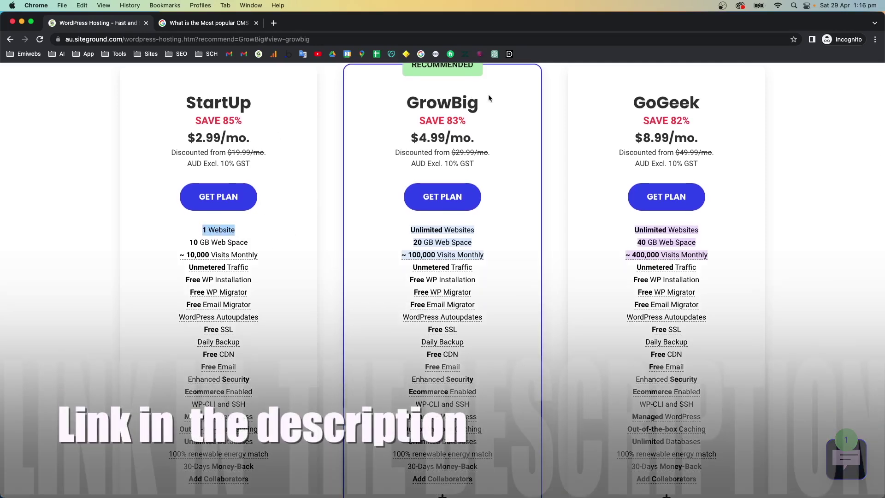
{"action": "scroll", "coordinate": [482, 107], "scroll_direction": "up", "scroll_amount": 1}
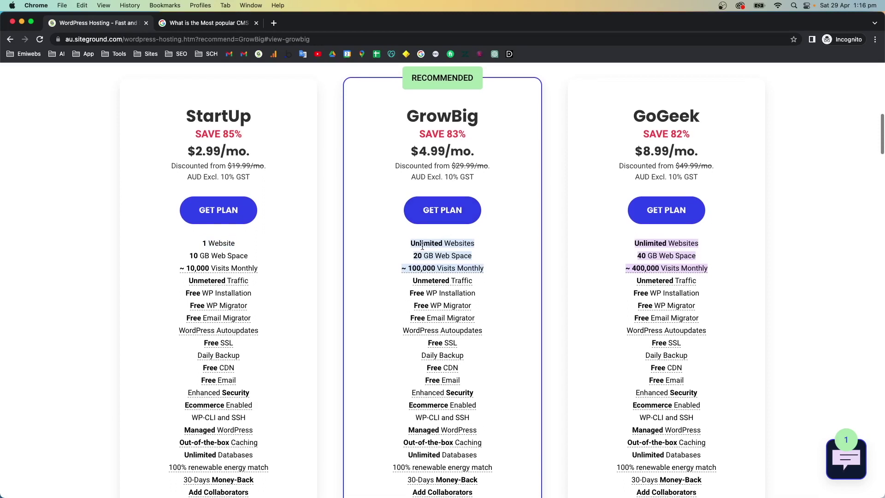
{"action": "scroll", "coordinate": [476, 242], "scroll_direction": "down", "scroll_amount": 1}
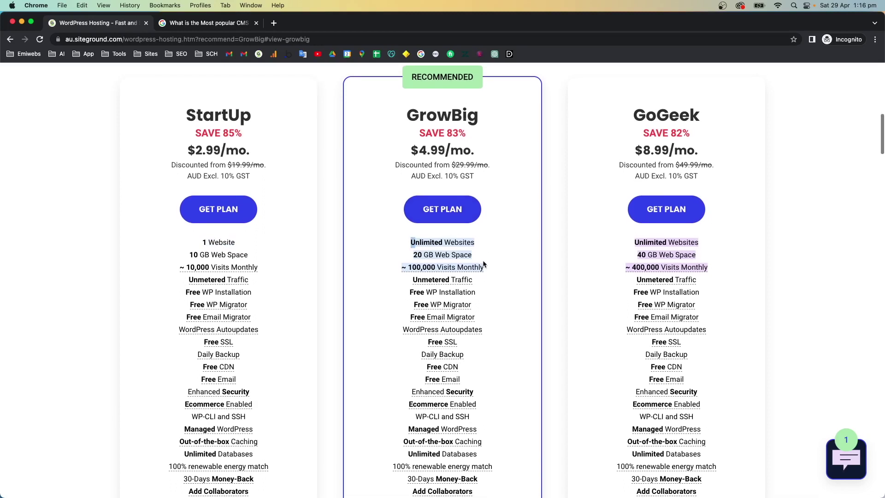
{"action": "scroll", "coordinate": [451, 254], "scroll_direction": "down", "scroll_amount": 1}
{"action": "scroll", "coordinate": [450, 258], "scroll_direction": "down", "scroll_amount": 2}
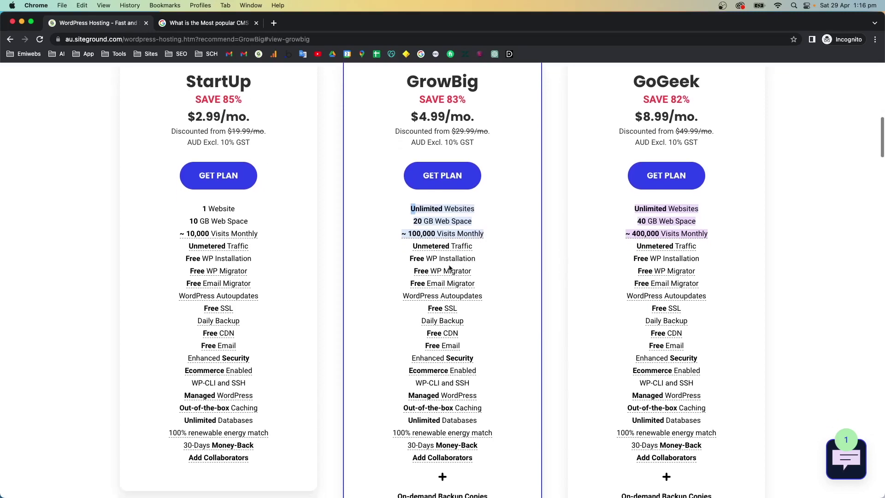
{"action": "scroll", "coordinate": [444, 266], "scroll_direction": "down", "scroll_amount": 5}
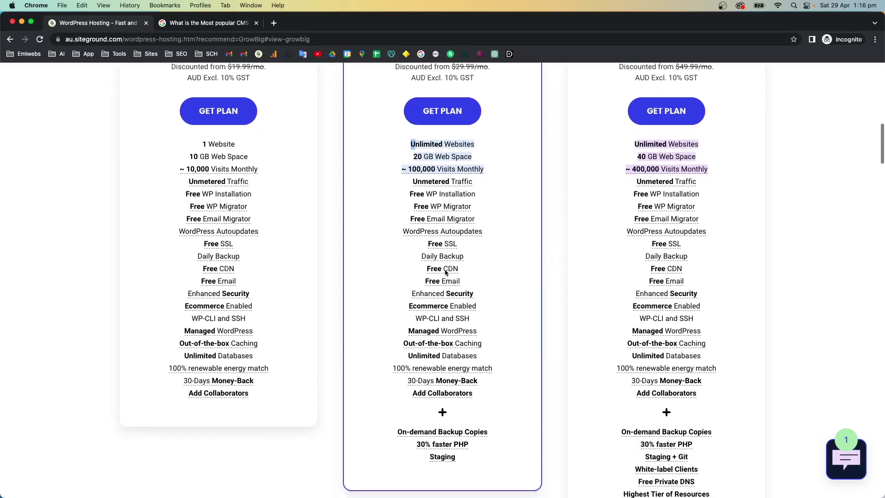
{"action": "scroll", "coordinate": [450, 270], "scroll_direction": "down", "scroll_amount": 1}
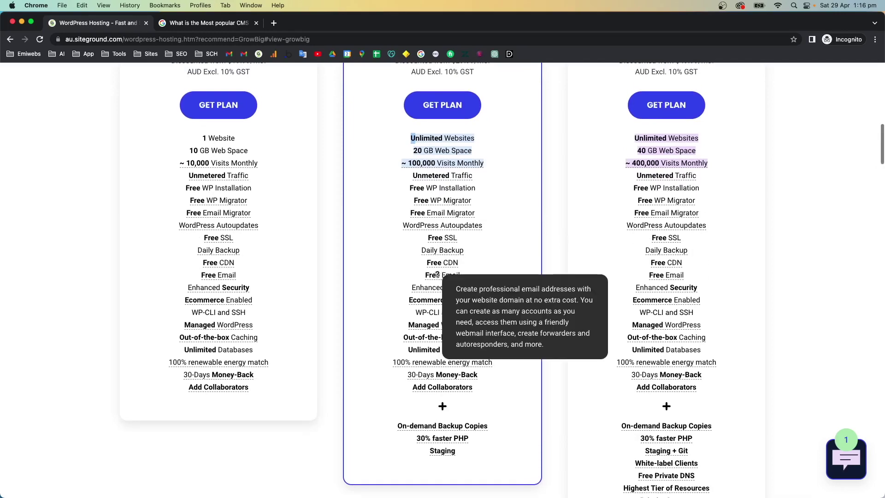
{"action": "scroll", "coordinate": [438, 287], "scroll_direction": "up", "scroll_amount": 1}
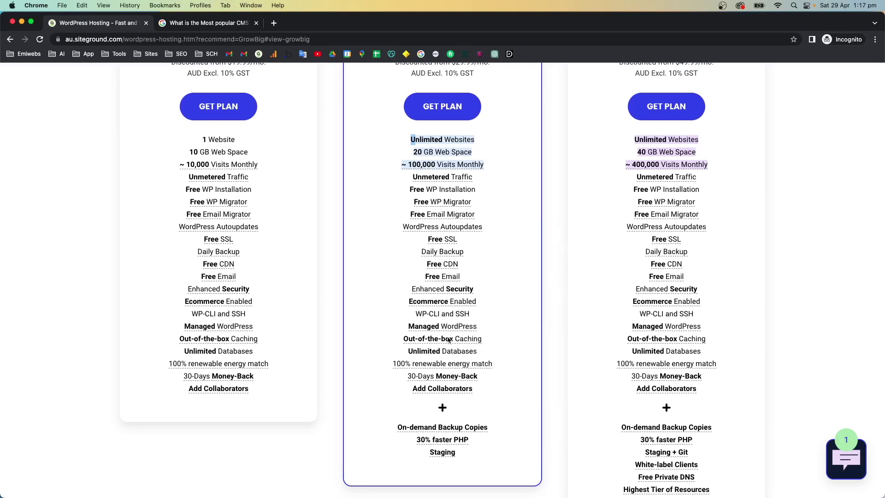
{"action": "scroll", "coordinate": [445, 342], "scroll_direction": "down", "scroll_amount": 2}
{"action": "scroll", "coordinate": [445, 342], "scroll_direction": "down", "scroll_amount": 2}
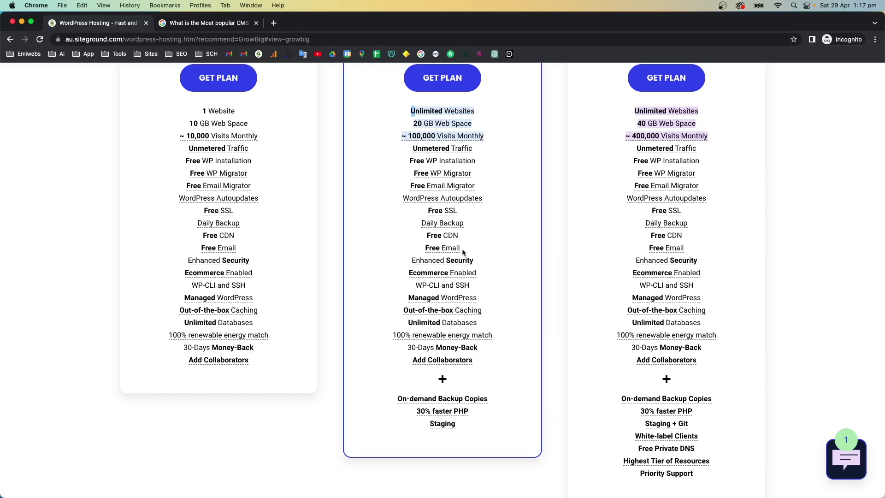
{"action": "mouse_move", "coordinate": [442, 375]}
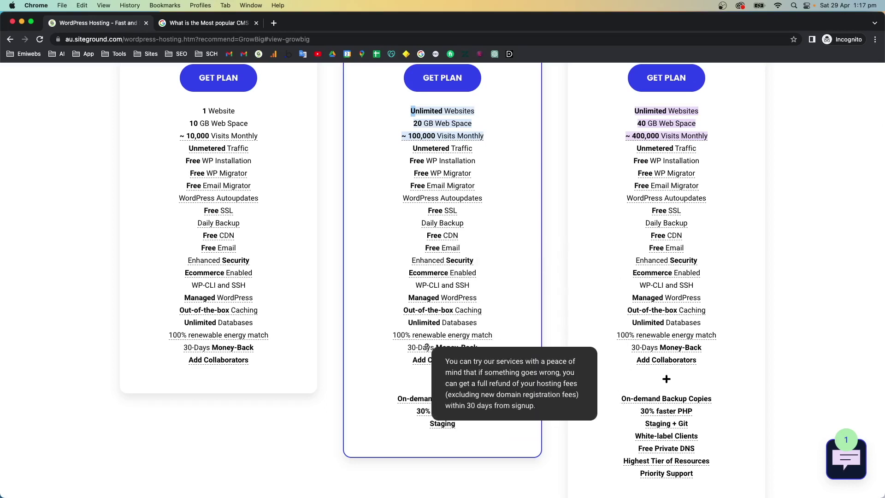
{"action": "scroll", "coordinate": [437, 315], "scroll_direction": "down", "scroll_amount": 1}
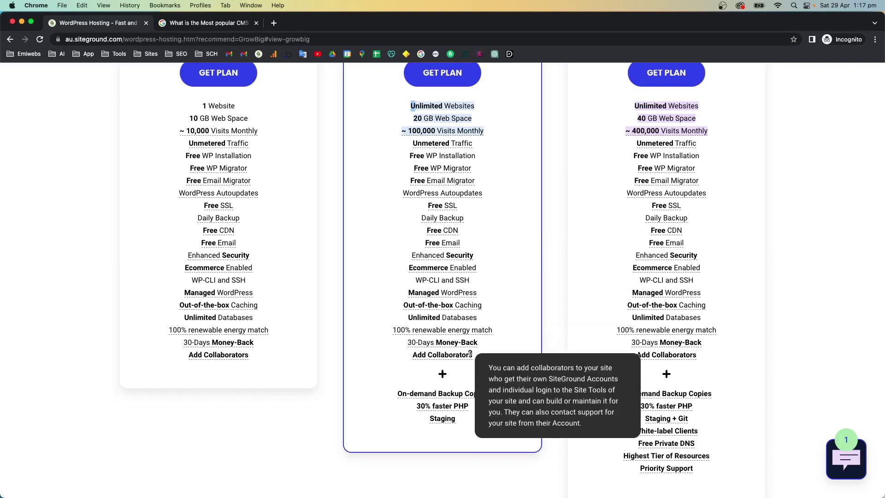
{"action": "scroll", "coordinate": [456, 353], "scroll_direction": "down", "scroll_amount": 1}
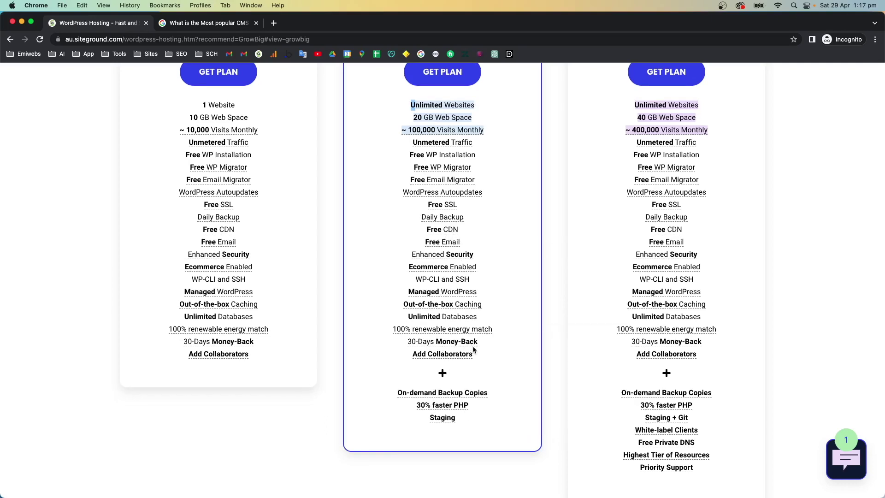
{"action": "scroll", "coordinate": [473, 346], "scroll_direction": "up", "scroll_amount": 5}
{"action": "scroll", "coordinate": [472, 339], "scroll_direction": "down", "scroll_amount": 2}
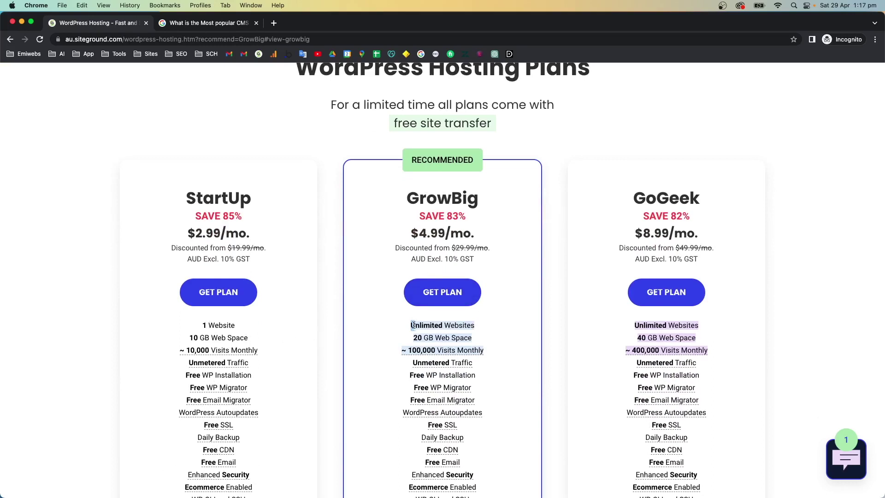
{"action": "left_click_drag", "start_coordinate": [410, 325], "coordinate": [476, 328]}
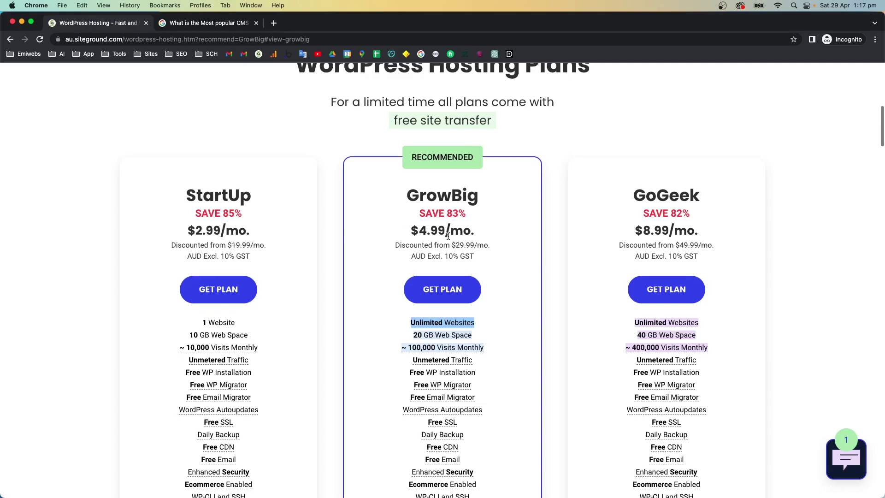
{"action": "scroll", "coordinate": [447, 236], "scroll_direction": "down", "scroll_amount": 1}
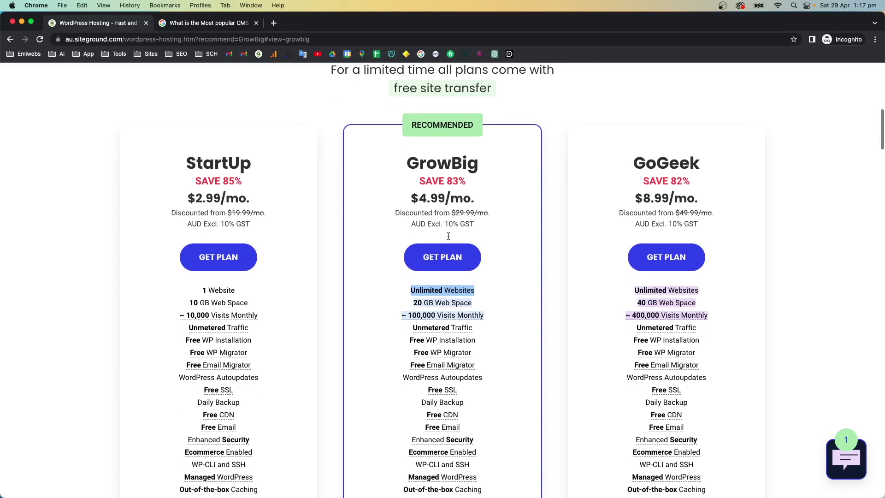
Step: Start the GrowBig order, try 'I already have a Domain', then return to registering yourdomainau
{"action": "left_click", "coordinate": [444, 259]}
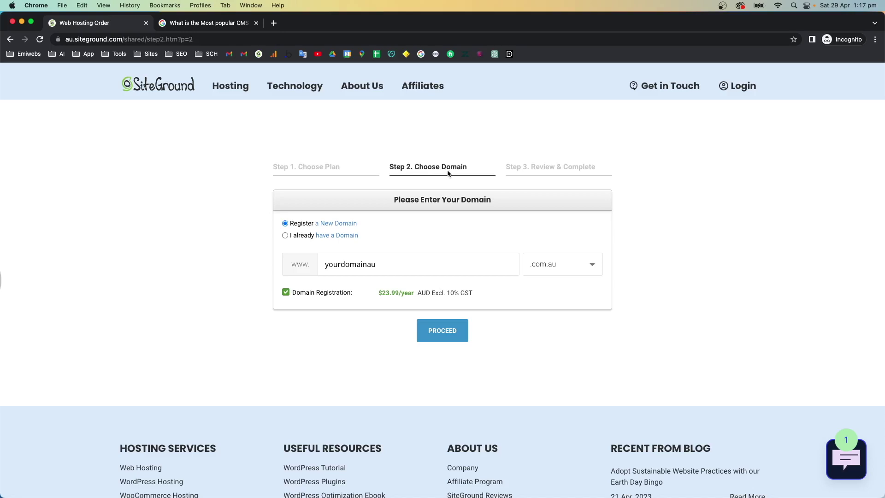
{"action": "left_click", "coordinate": [300, 237]}
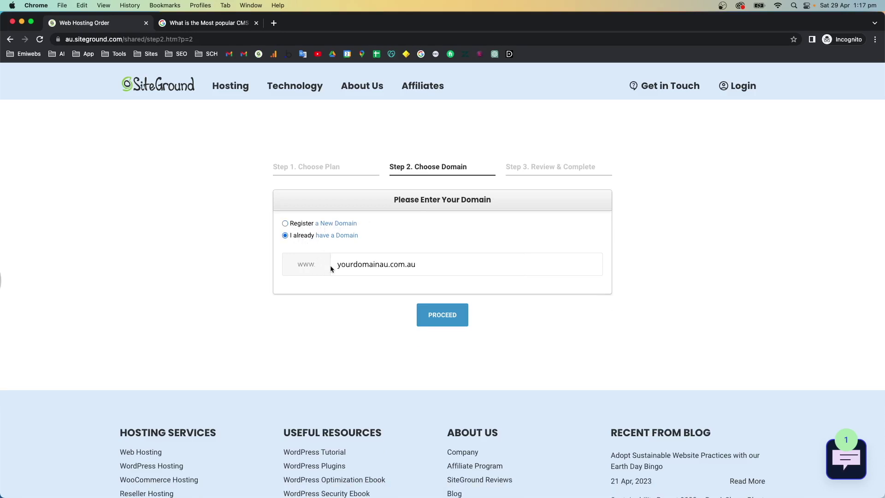
{"action": "left_click_drag", "start_coordinate": [341, 265], "coordinate": [452, 267]}
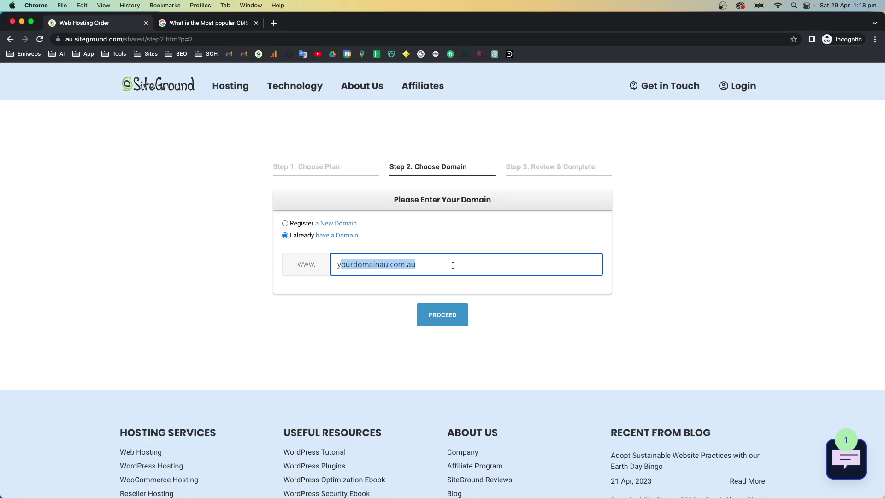
{"action": "left_click", "coordinate": [458, 249]}
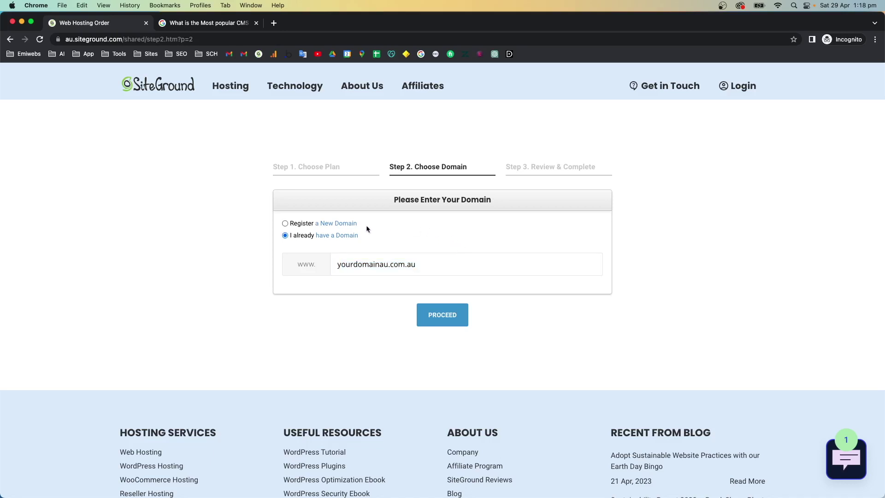
{"action": "left_click", "coordinate": [302, 224]}
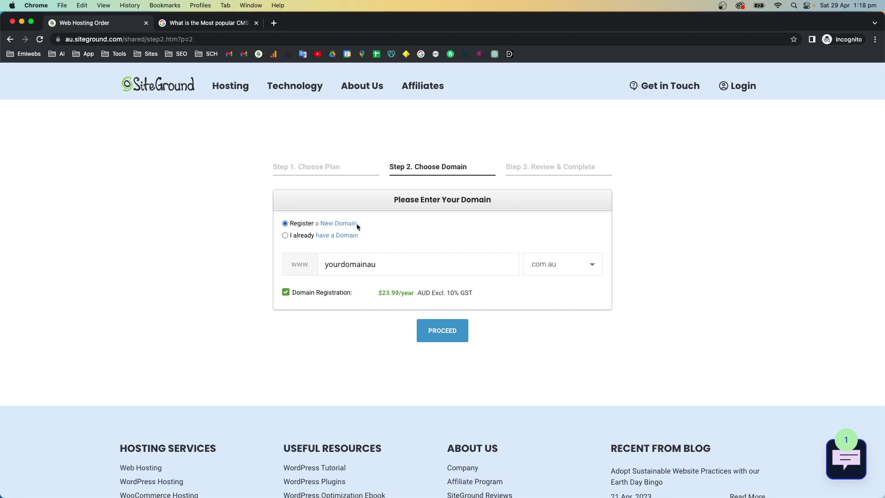
{"action": "left_click_drag", "start_coordinate": [323, 264], "coordinate": [416, 264]}
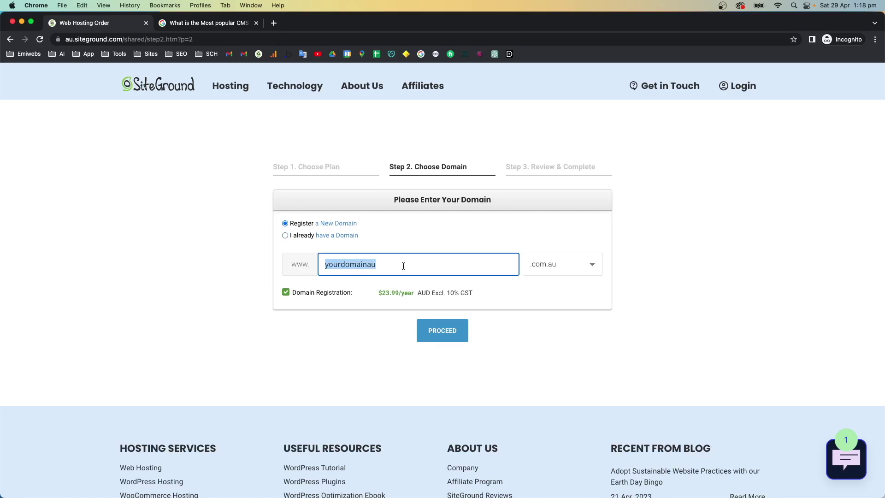
{"action": "left_click", "coordinate": [555, 271]}
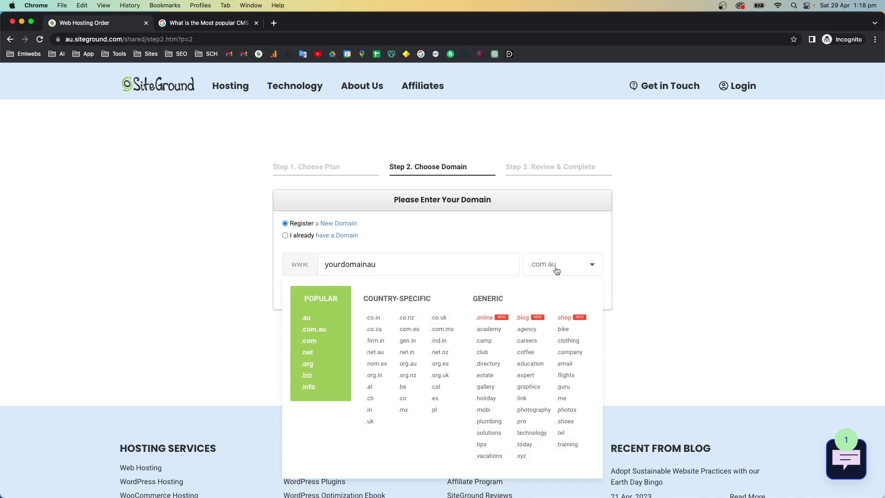
{"action": "scroll", "coordinate": [438, 314], "scroll_direction": "down", "scroll_amount": 1}
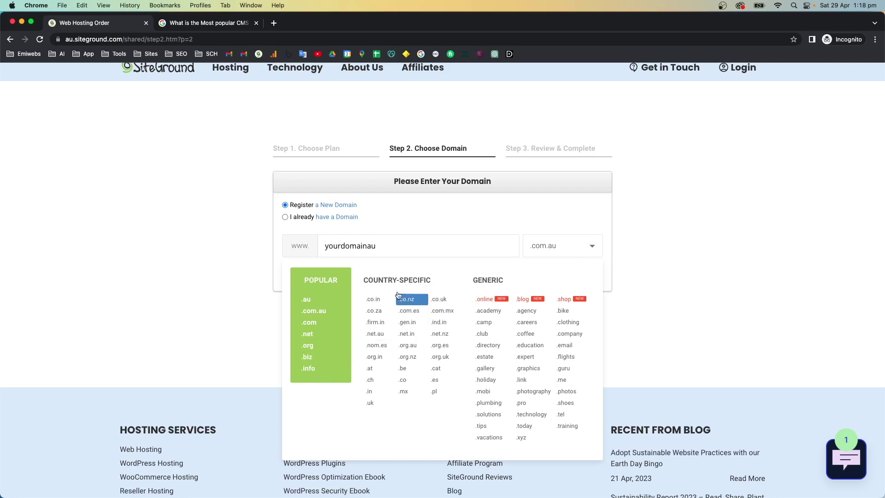
{"action": "left_click_drag", "start_coordinate": [363, 280], "coordinate": [435, 282]}
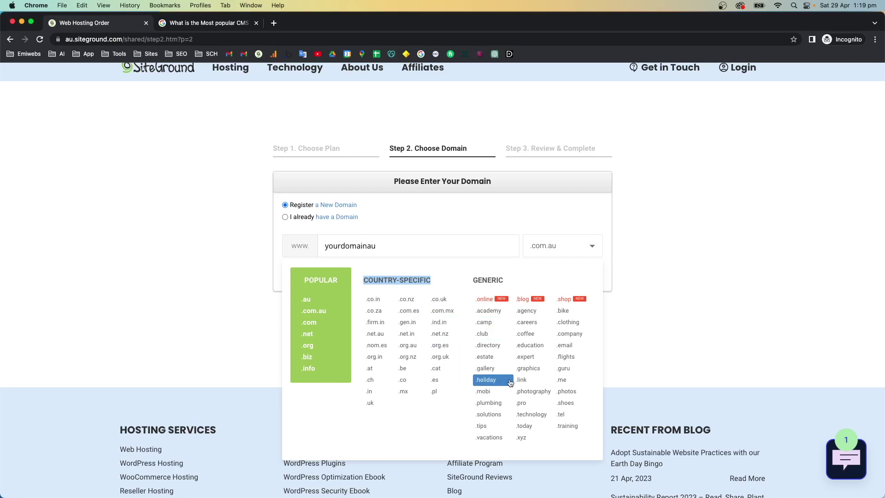
{"action": "left_click", "coordinate": [306, 326]}
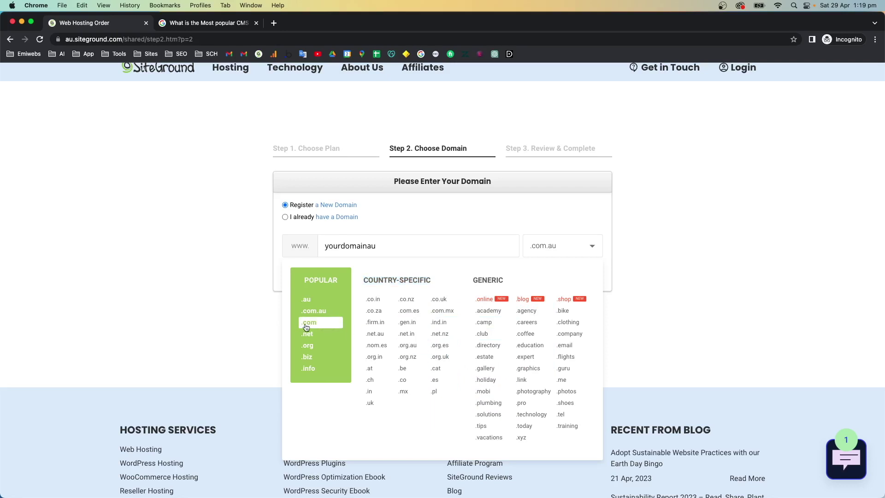
{"action": "left_click", "coordinate": [306, 324]}
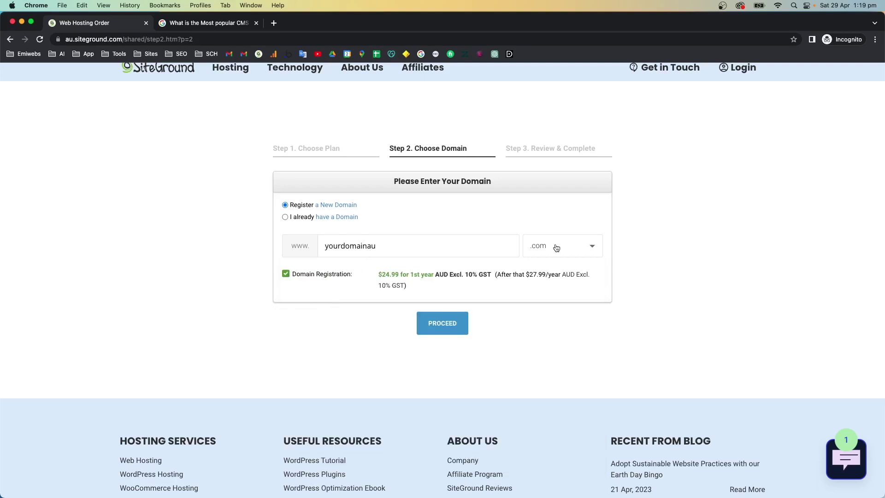
{"action": "left_click", "coordinate": [543, 253]}
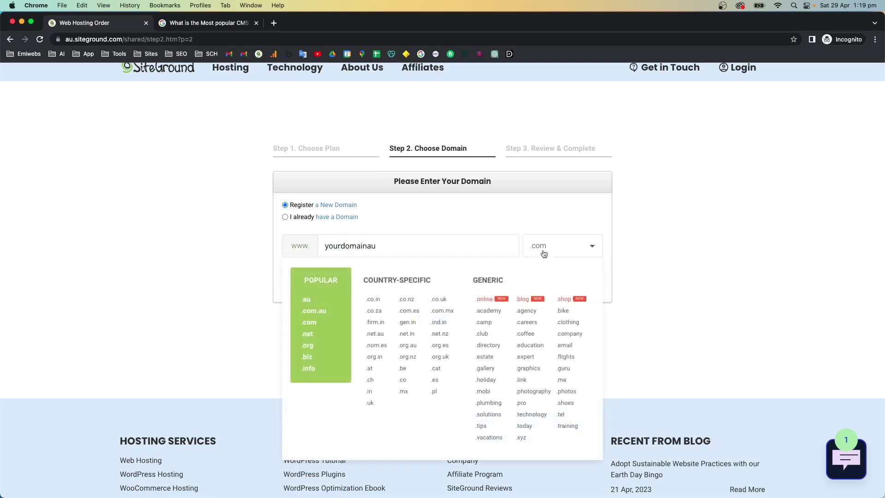
{"action": "left_click", "coordinate": [310, 310]}
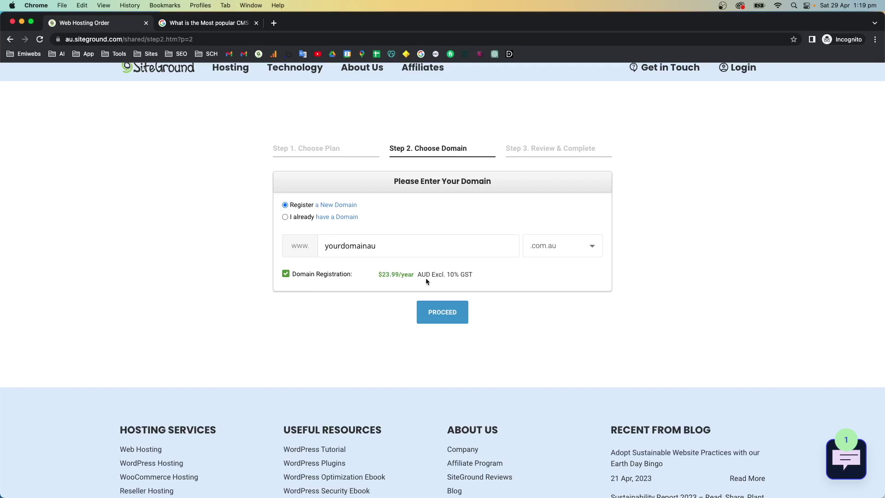
{"action": "left_click", "coordinate": [442, 313]}
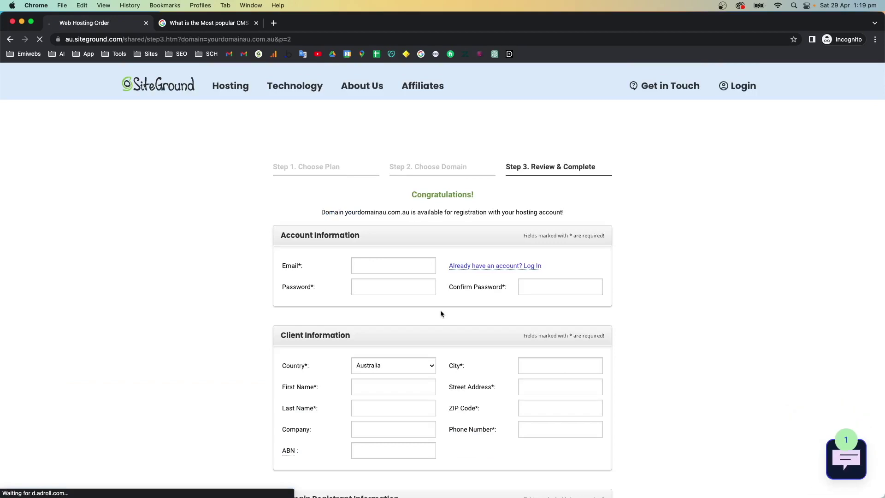
{"action": "scroll", "coordinate": [380, 208], "scroll_direction": "up", "scroll_amount": 5}
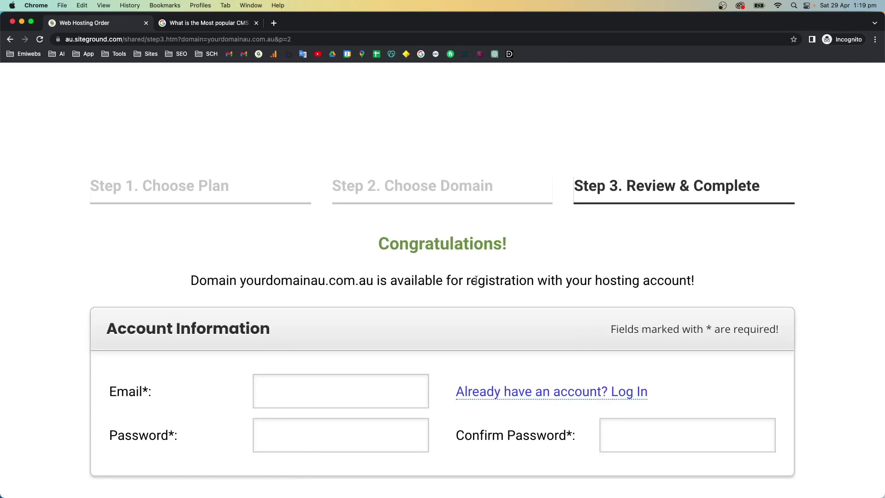
{"action": "scroll", "coordinate": [475, 279], "scroll_direction": "down", "scroll_amount": 5}
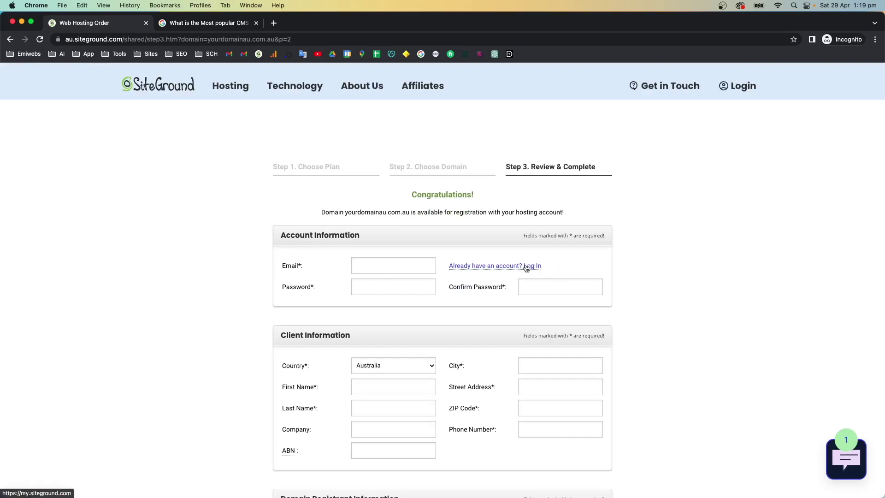
Step: Visit the account Email, Password and Confirm Password fields, then return to the form's top
{"action": "left_click", "coordinate": [290, 270]}
{"action": "left_click", "coordinate": [288, 291]}
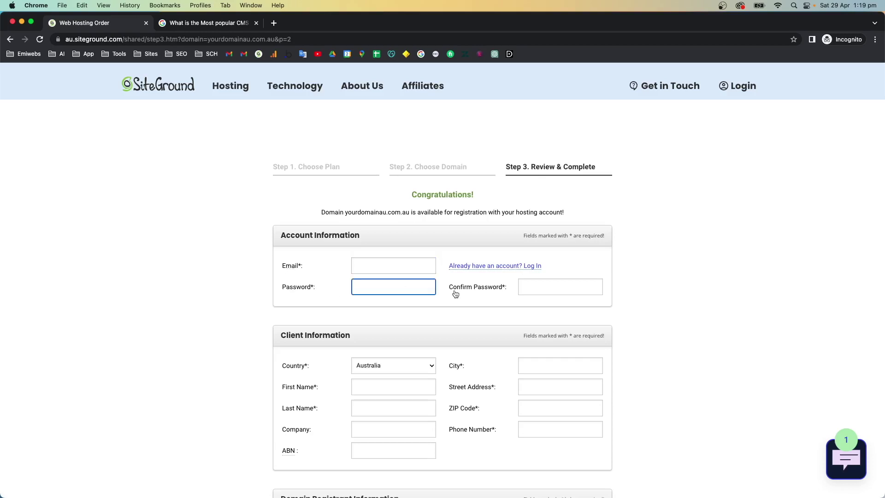
{"action": "left_click", "coordinate": [473, 291]}
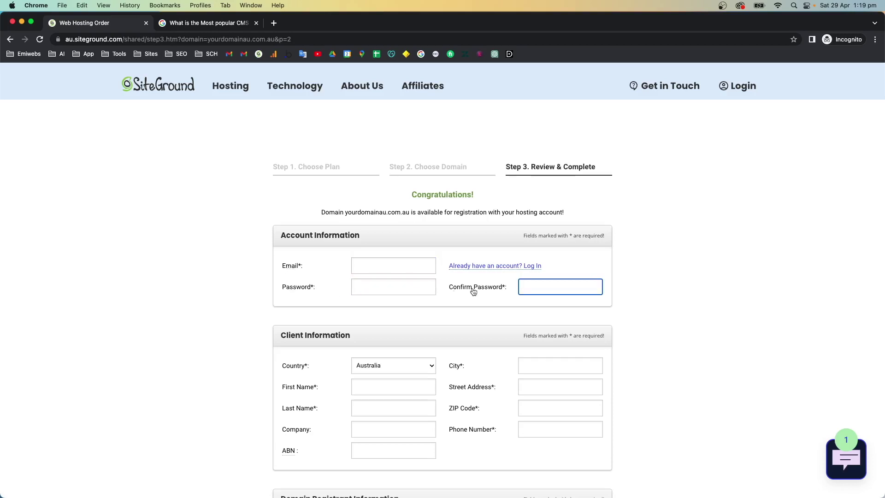
{"action": "scroll", "coordinate": [473, 291], "scroll_direction": "down", "scroll_amount": 3}
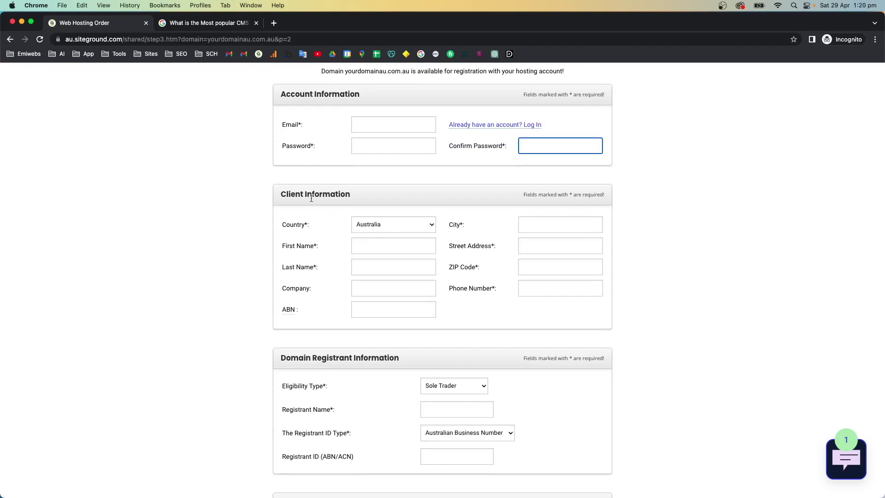
{"action": "scroll", "coordinate": [306, 210], "scroll_direction": "up", "scroll_amount": 5}
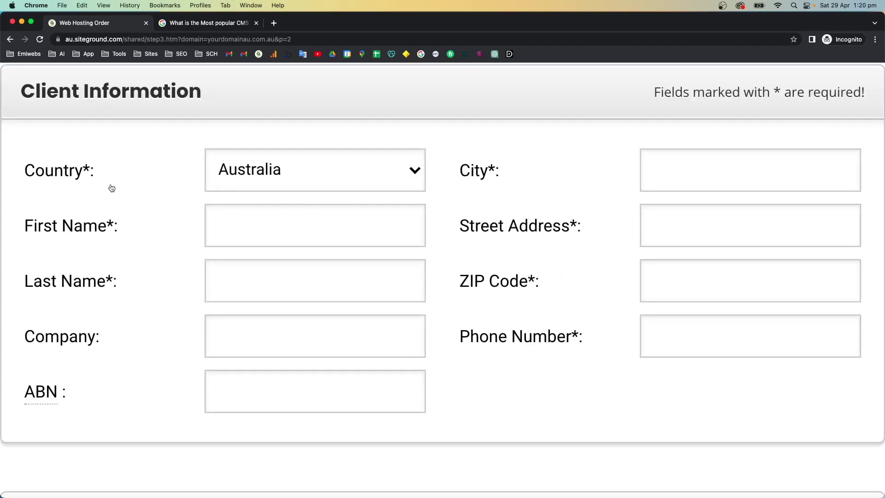
{"action": "scroll", "coordinate": [111, 188], "scroll_direction": "down", "scroll_amount": 5}
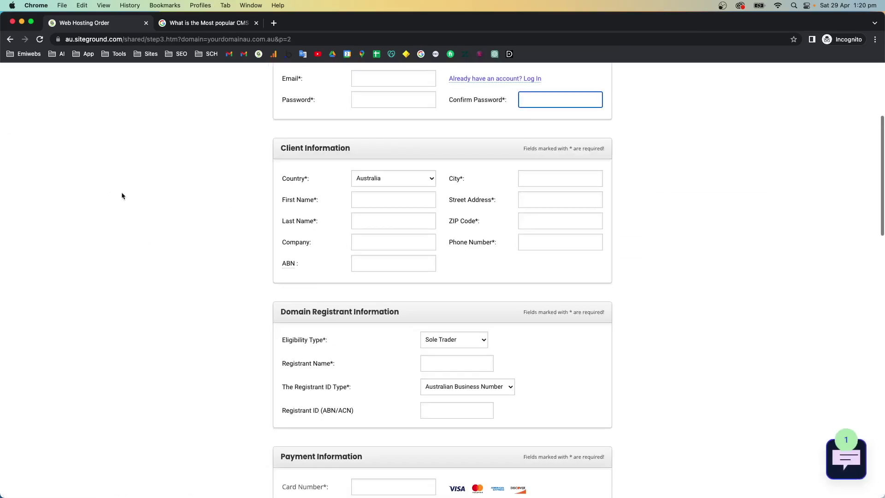
{"action": "scroll", "coordinate": [306, 265], "scroll_direction": "down", "scroll_amount": 1}
{"action": "scroll", "coordinate": [311, 262], "scroll_direction": "down", "scroll_amount": 2}
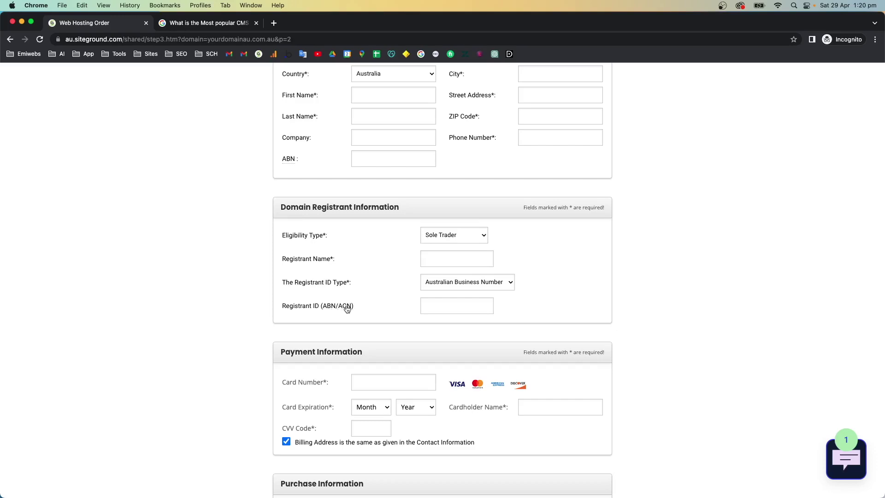
{"action": "key", "text": "Tab"}
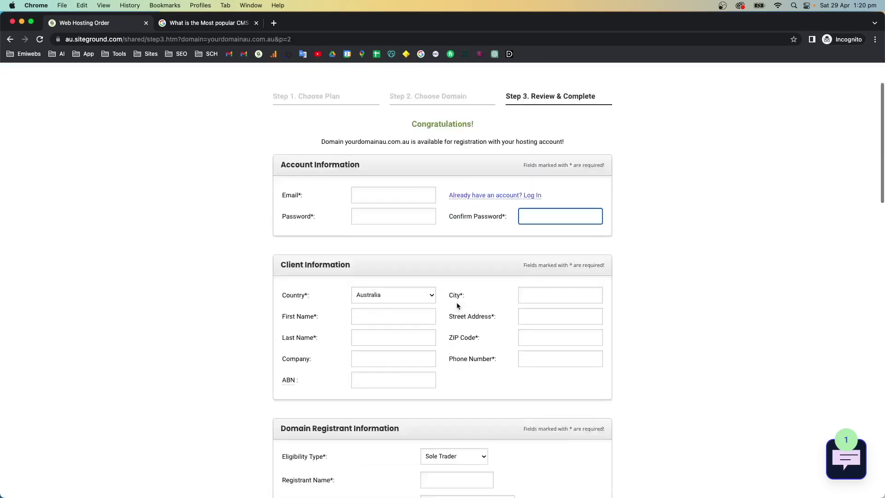
{"action": "scroll", "coordinate": [454, 300], "scroll_direction": "down", "scroll_amount": 3}
{"action": "left_click_drag", "start_coordinate": [323, 371], "coordinate": [373, 367]}
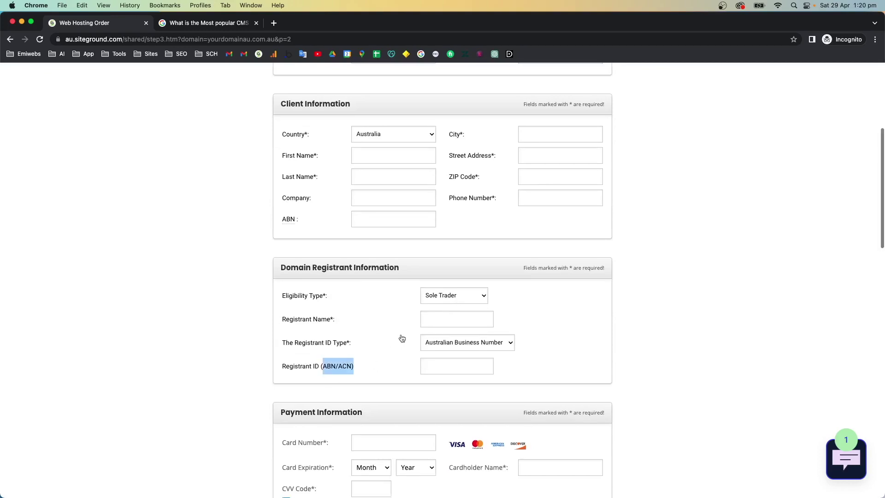
{"action": "scroll", "coordinate": [401, 339], "scroll_direction": "up", "scroll_amount": 3}
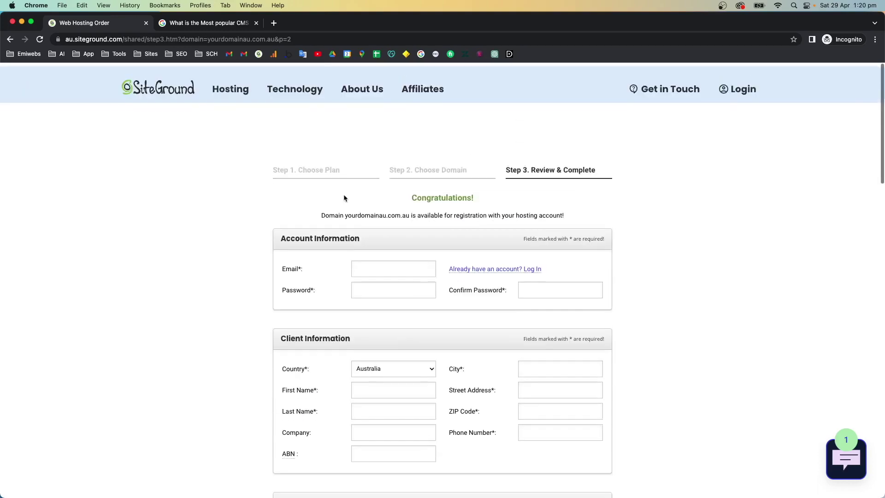
Step: Change the domain extension to .au and continue to Review & Complete
{"action": "left_click", "coordinate": [294, 170]}
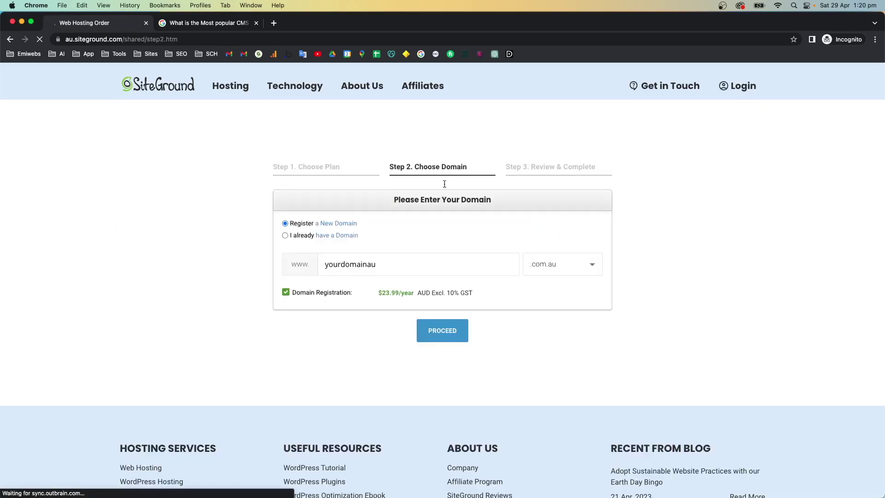
{"action": "left_click", "coordinate": [556, 270]}
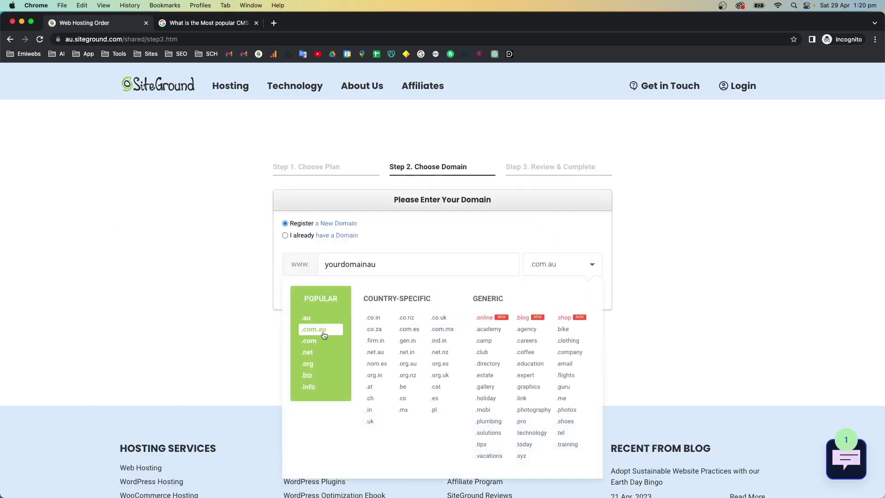
{"action": "left_click", "coordinate": [306, 317]}
{"action": "left_click", "coordinate": [461, 339]}
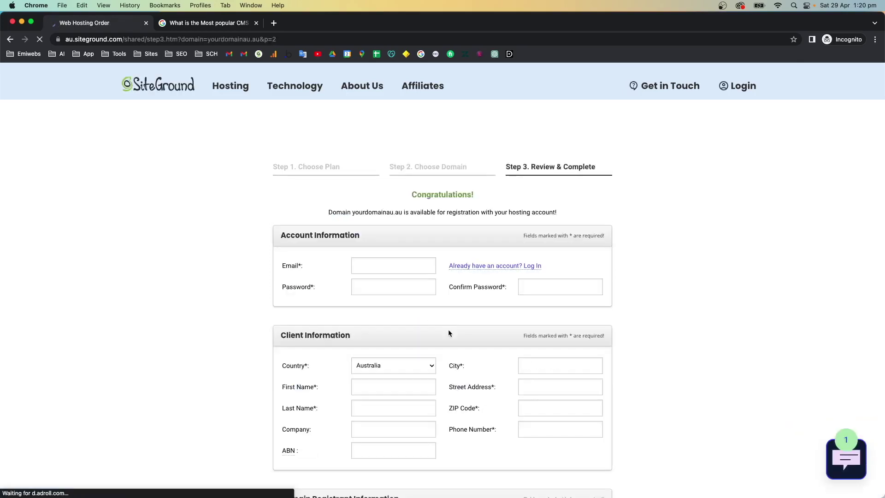
{"action": "scroll", "coordinate": [448, 329], "scroll_direction": "down", "scroll_amount": 1}
{"action": "scroll", "coordinate": [448, 329], "scroll_direction": "down", "scroll_amount": 3}
{"action": "scroll", "coordinate": [448, 333], "scroll_direction": "down", "scroll_amount": 3}
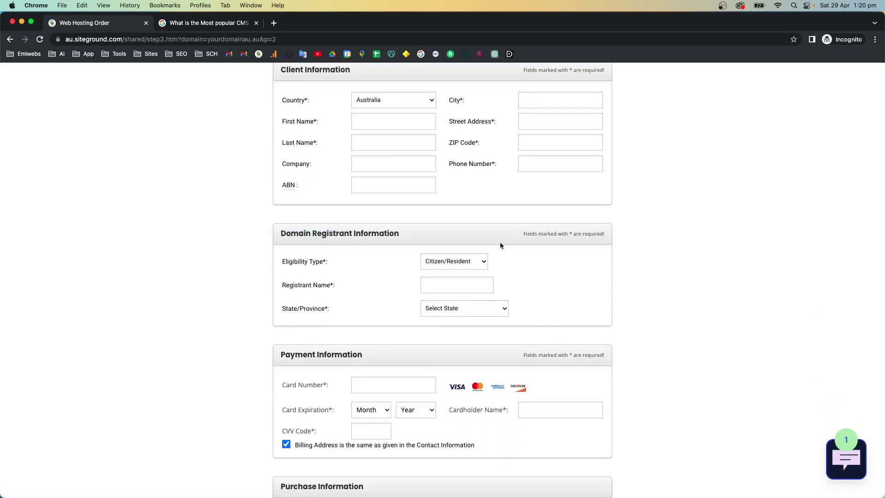
{"action": "left_click", "coordinate": [450, 261]}
{"action": "left_click", "coordinate": [330, 292]}
{"action": "left_click", "coordinate": [456, 283]}
{"action": "left_click", "coordinate": [450, 309]}
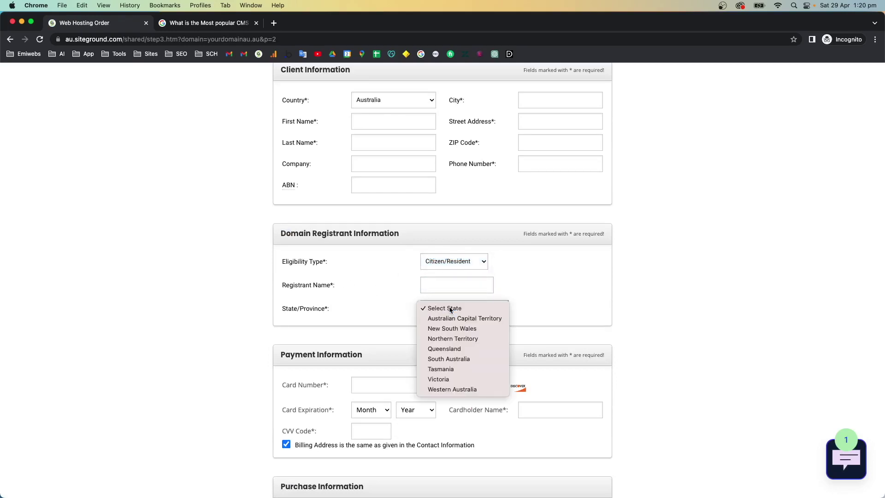
{"action": "left_click", "coordinate": [394, 308]}
{"action": "scroll", "coordinate": [393, 306], "scroll_direction": "down", "scroll_amount": 3}
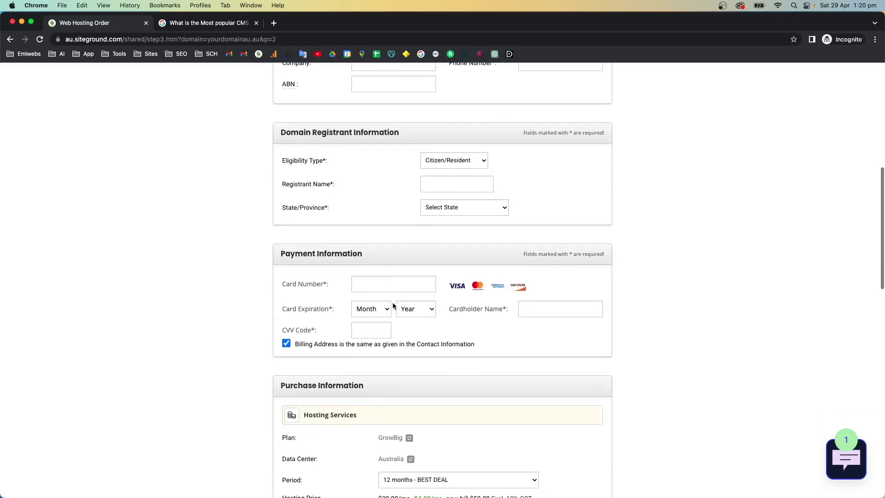
{"action": "scroll", "coordinate": [392, 302], "scroll_direction": "down", "scroll_amount": 1}
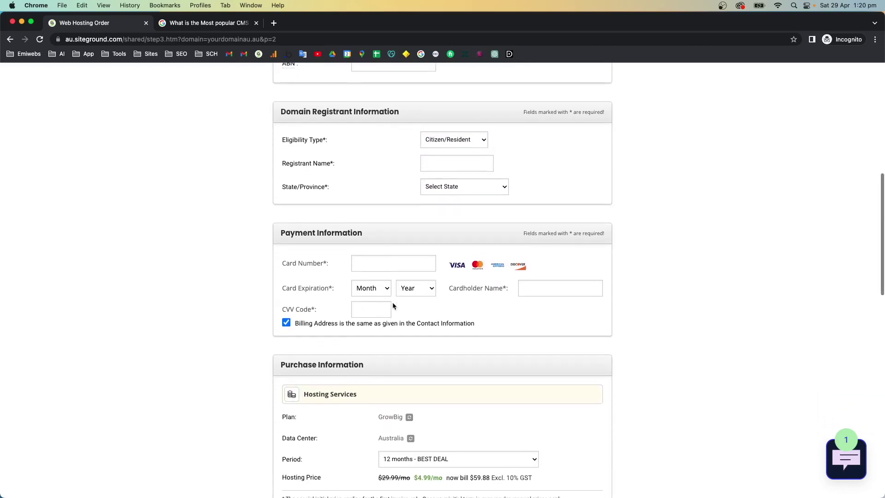
{"action": "scroll", "coordinate": [422, 307], "scroll_direction": "down", "scroll_amount": 5}
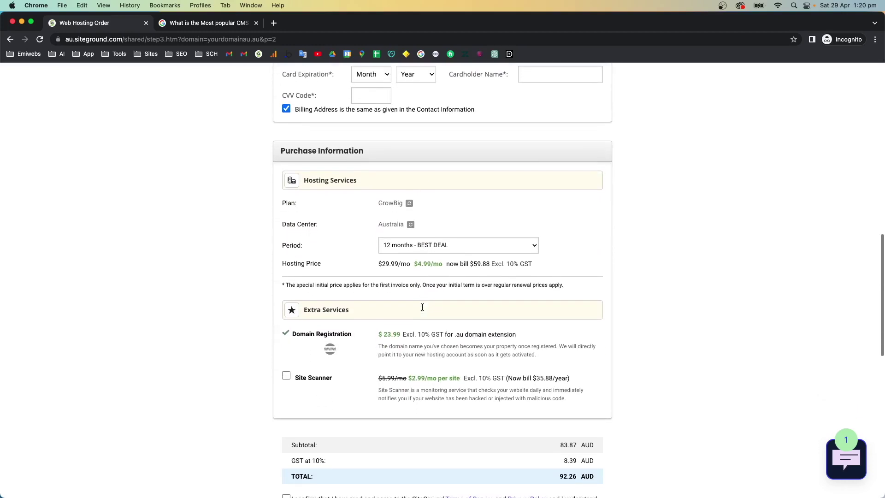
{"action": "scroll", "coordinate": [422, 306], "scroll_direction": "down", "scroll_amount": 1}
{"action": "scroll", "coordinate": [422, 306], "scroll_direction": "down", "scroll_amount": 1}
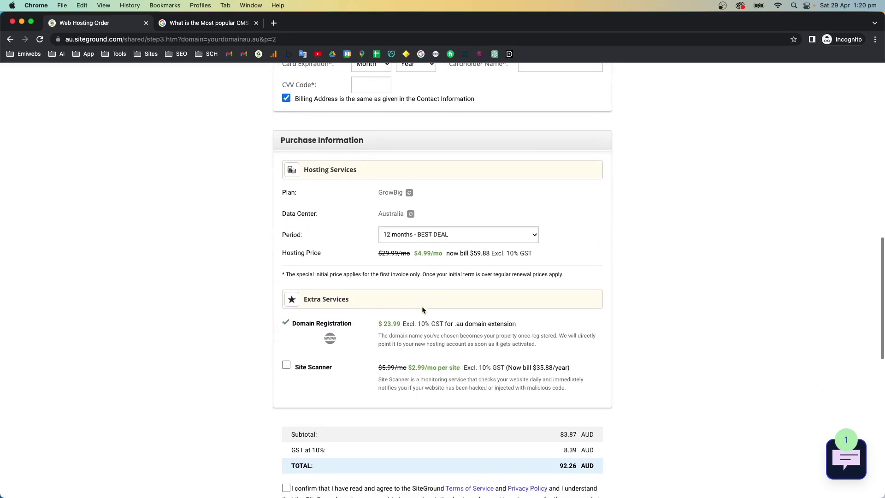
{"action": "scroll", "coordinate": [371, 251], "scroll_direction": "down", "scroll_amount": 1}
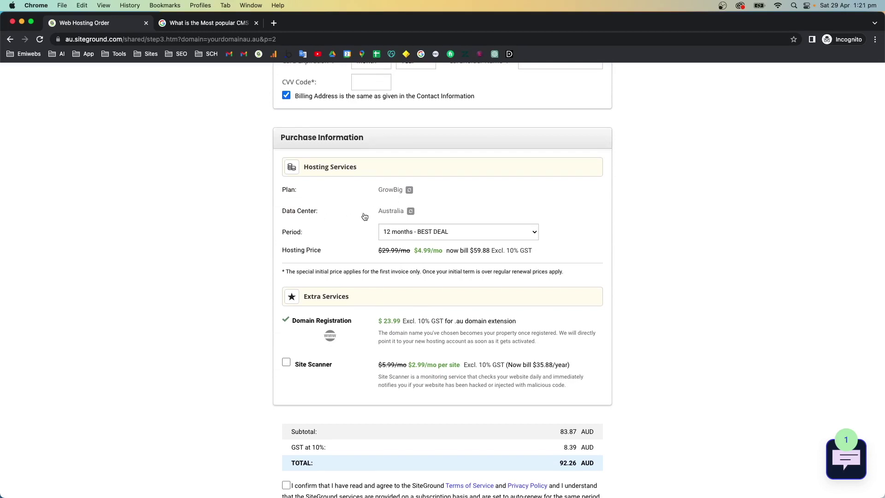
{"action": "scroll", "coordinate": [436, 216], "scroll_direction": "up", "scroll_amount": 1}
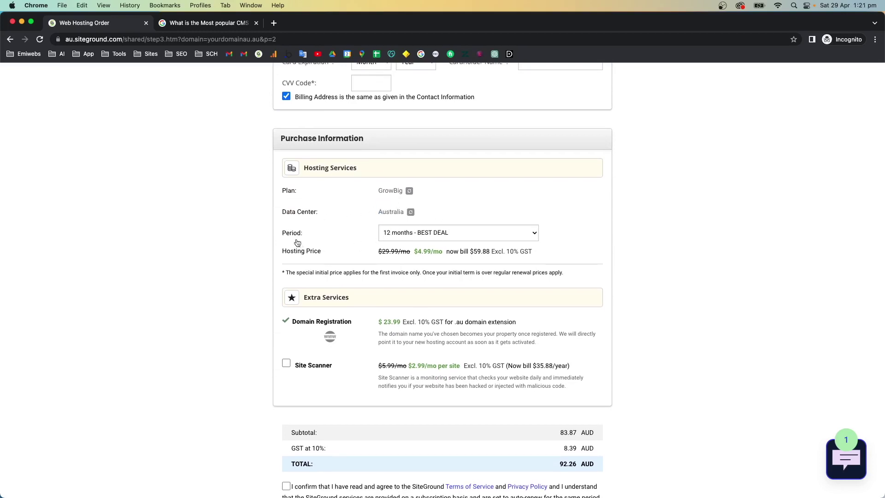
{"action": "left_click", "coordinate": [419, 233]}
{"action": "left_click", "coordinate": [418, 234]}
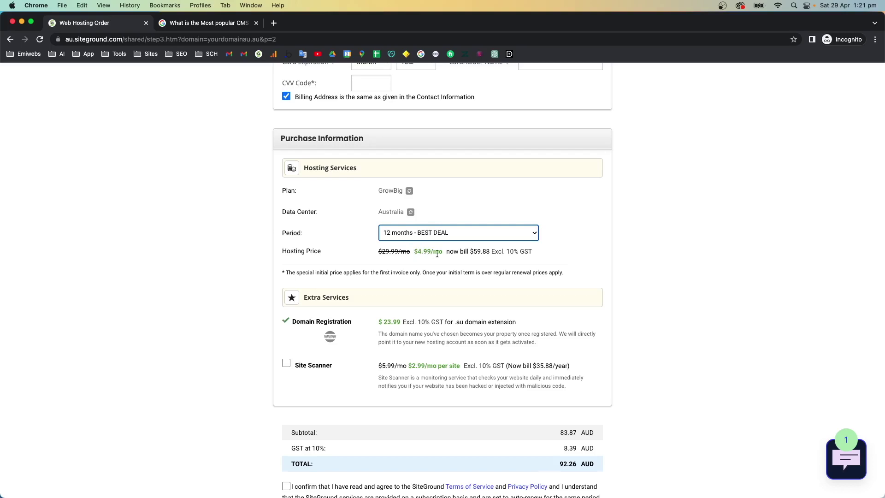
{"action": "scroll", "coordinate": [437, 253], "scroll_direction": "down", "scroll_amount": 1}
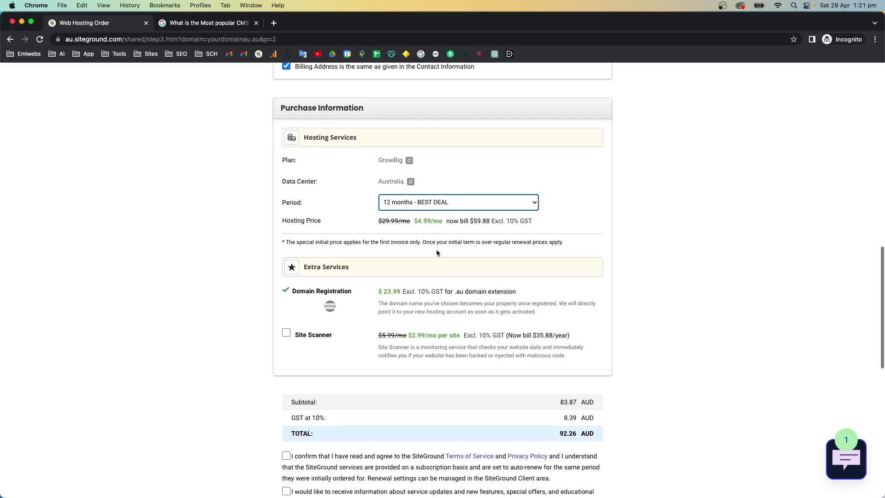
{"action": "scroll", "coordinate": [434, 248], "scroll_direction": "down", "scroll_amount": 1}
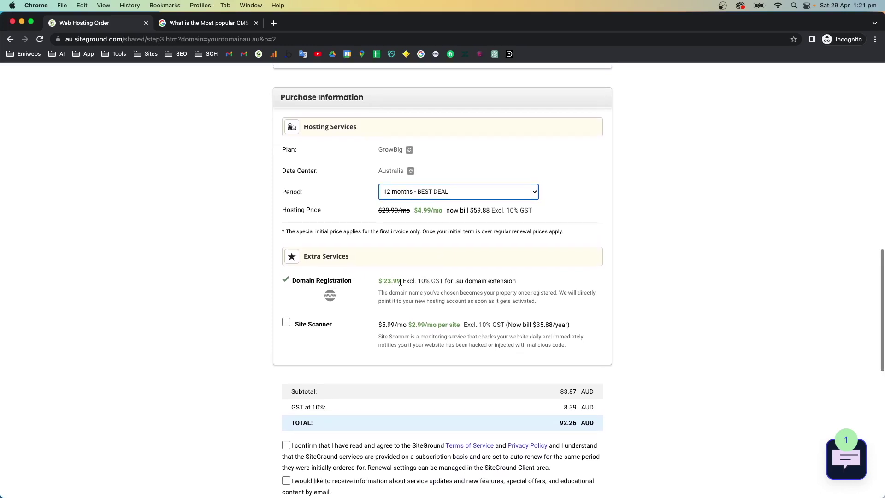
{"action": "scroll", "coordinate": [521, 355], "scroll_direction": "down", "scroll_amount": 1}
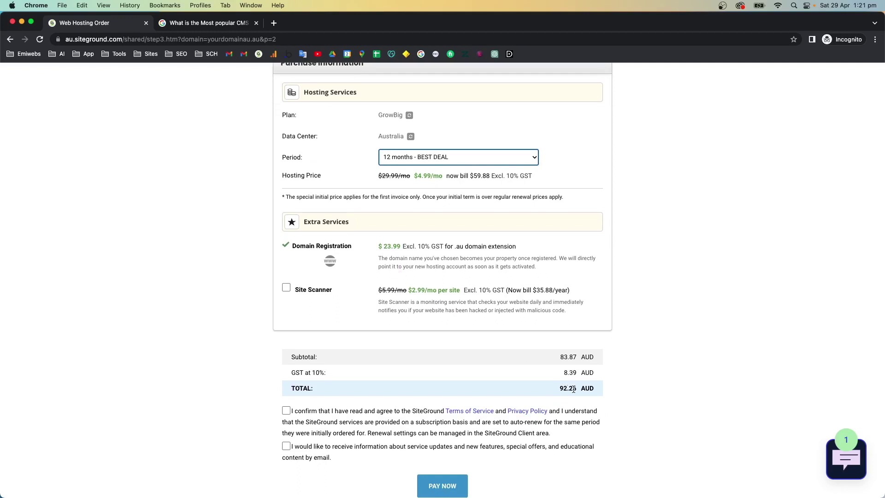
{"action": "key", "text": "super+space"}
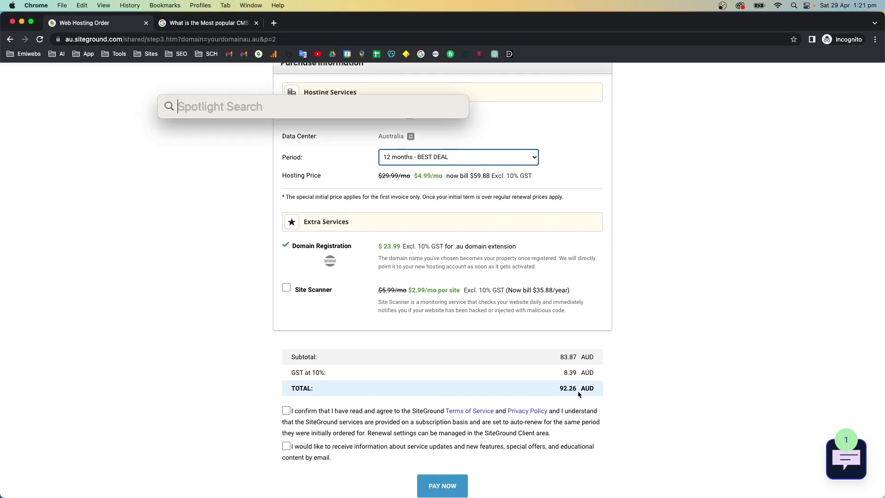
{"action": "type", "text": "92."}
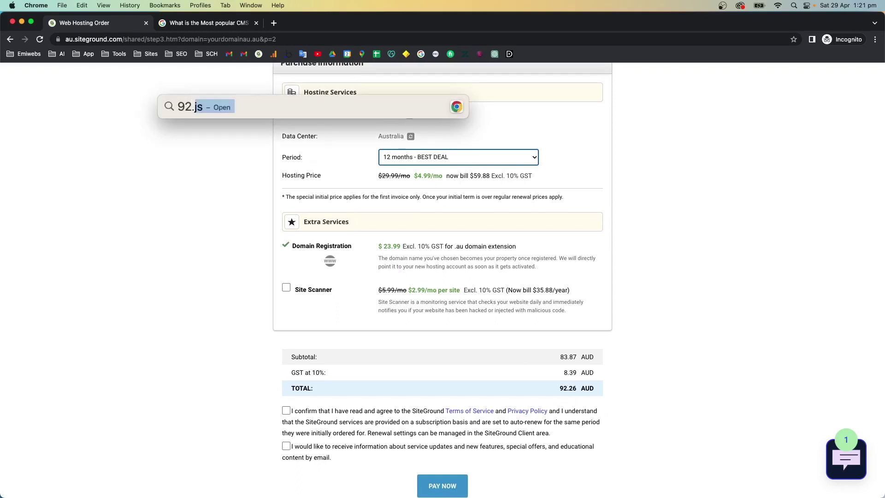
{"action": "type", "text": "26/"}
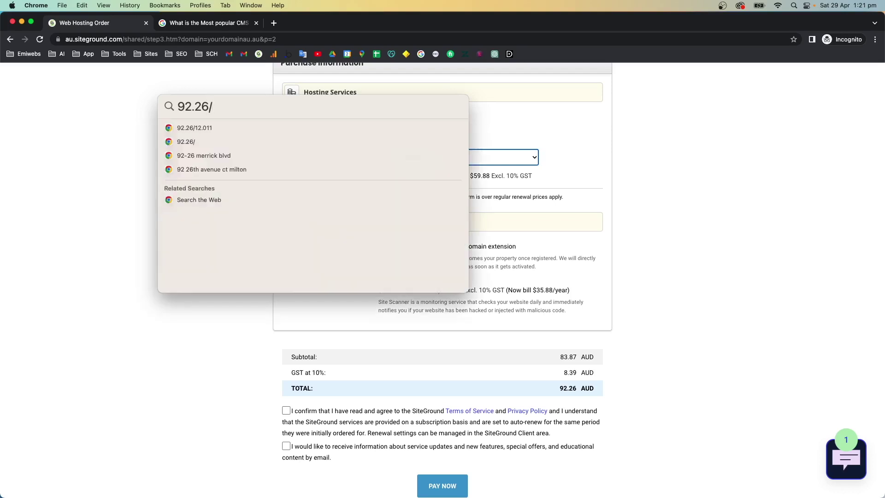
{"action": "type", "text": "12"}
{"action": "key", "text": "Return"}
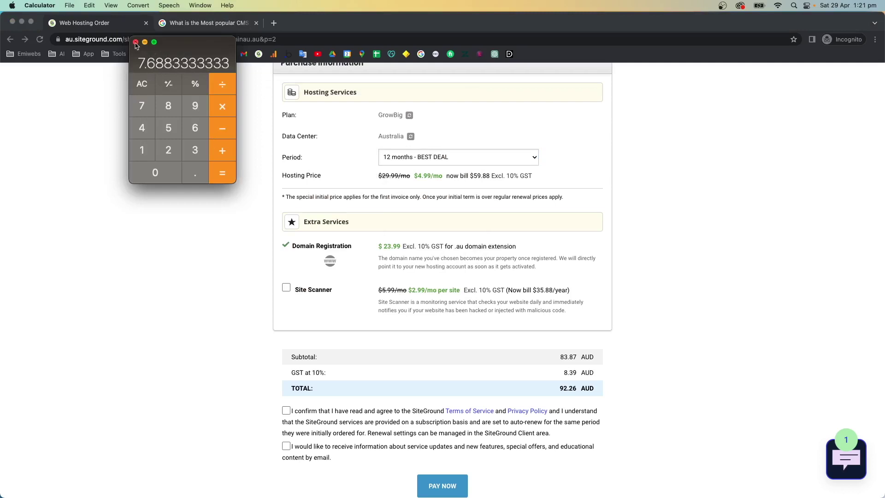
{"action": "left_click_drag", "start_coordinate": [136, 45], "coordinate": [154, 112]}
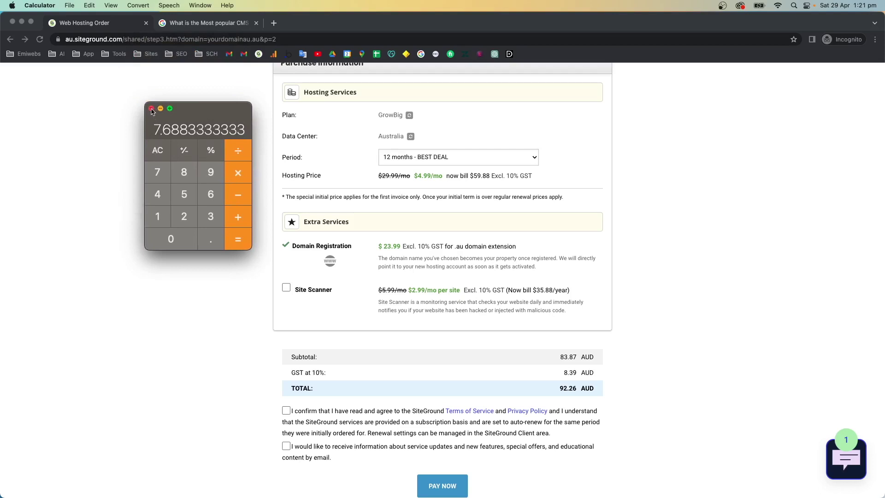
{"action": "left_click", "coordinate": [152, 109]}
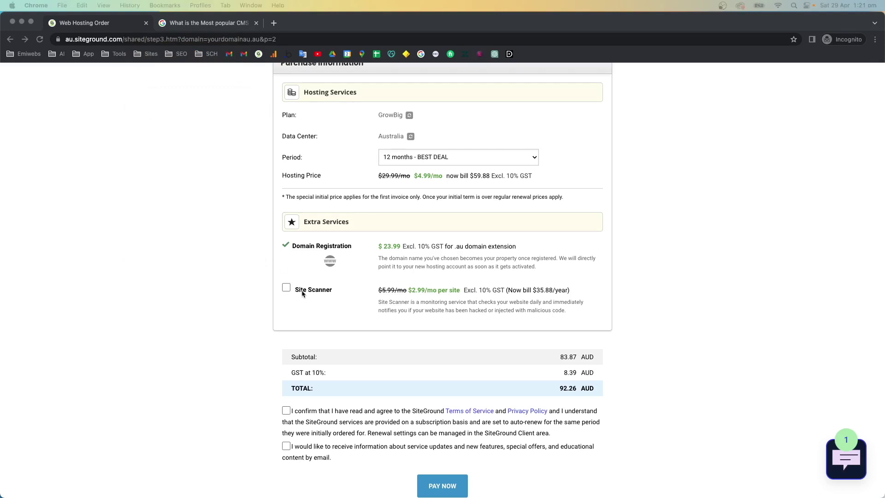
{"action": "scroll", "coordinate": [304, 294], "scroll_direction": "up", "scroll_amount": 1}
{"action": "scroll", "coordinate": [418, 304], "scroll_direction": "up", "scroll_amount": 1}
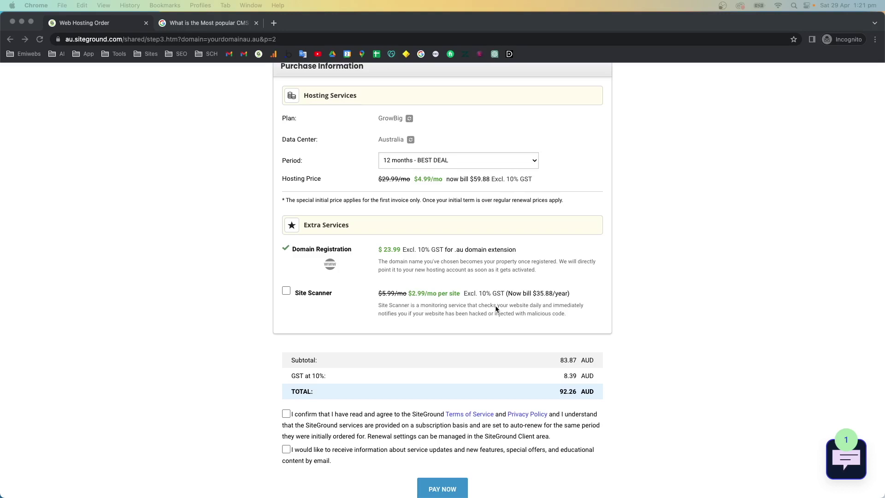
{"action": "scroll", "coordinate": [495, 309], "scroll_direction": "down", "scroll_amount": 2}
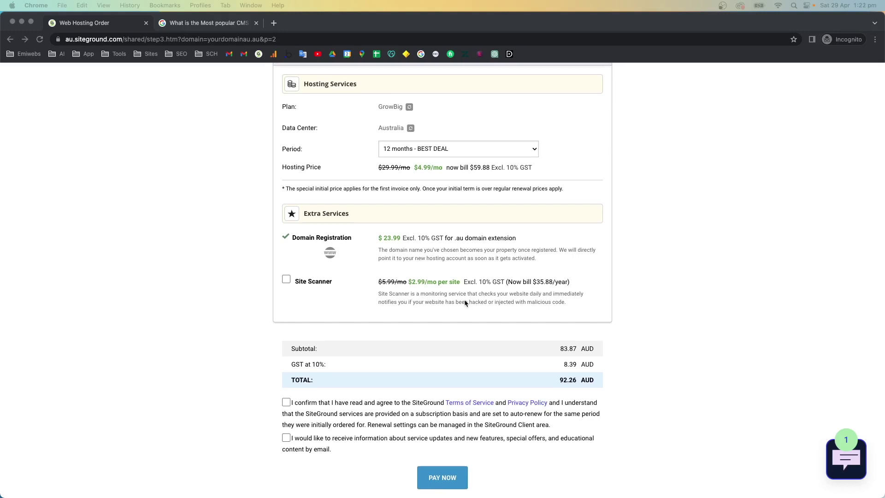
{"action": "scroll", "coordinate": [465, 302], "scroll_direction": "down", "scroll_amount": 2}
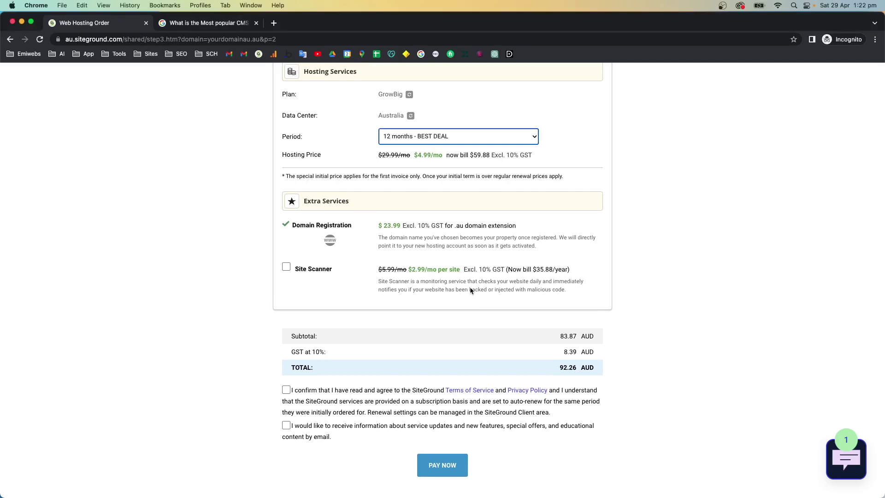
Step: Highlight the words 'website has' in the Extra Services description
{"action": "left_click_drag", "start_coordinate": [472, 289], "coordinate": [585, 285]}
{"action": "left_click", "coordinate": [557, 289]}
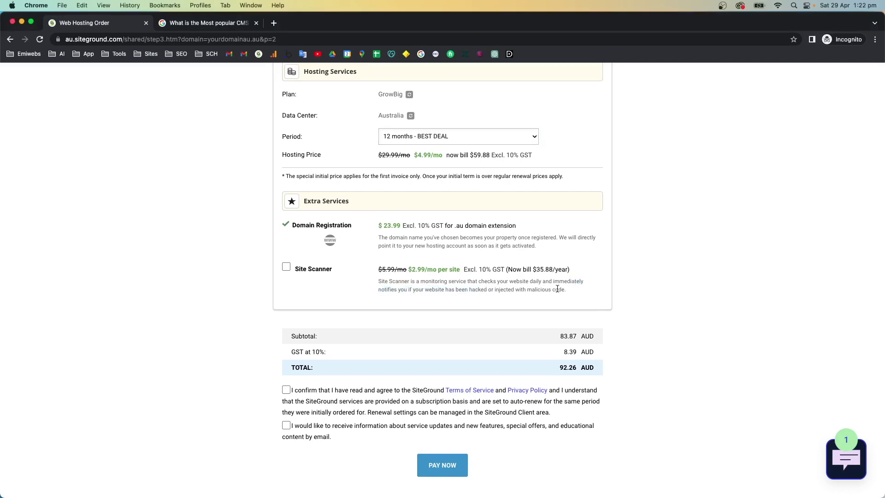
{"action": "scroll", "coordinate": [479, 301], "scroll_direction": "up", "scroll_amount": 3}
{"action": "scroll", "coordinate": [480, 305], "scroll_direction": "up", "scroll_amount": 3}
{"action": "left_click_drag", "start_coordinate": [479, 308], "coordinate": [386, 304]}
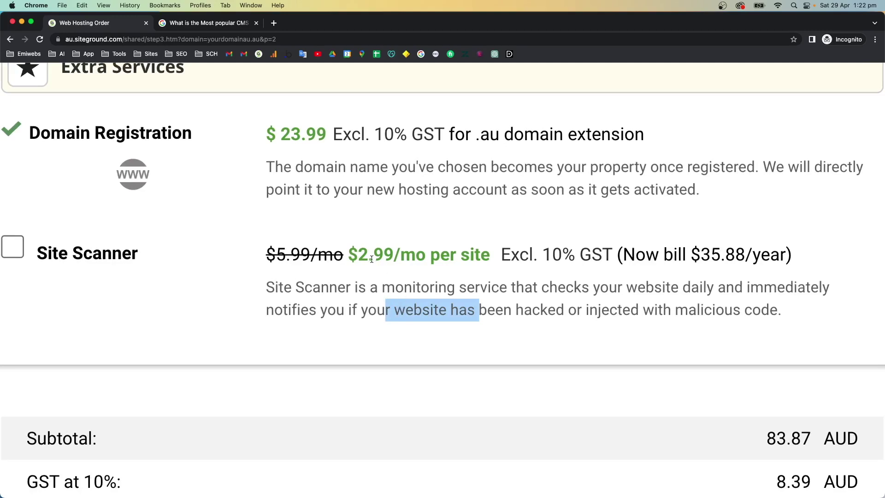
{"action": "scroll", "coordinate": [371, 258], "scroll_direction": "down", "scroll_amount": 3}
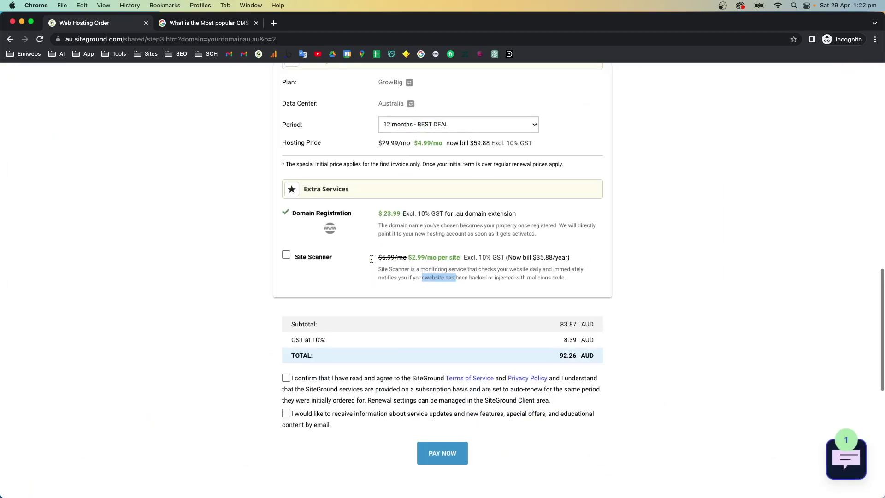
{"action": "scroll", "coordinate": [371, 257], "scroll_direction": "down", "scroll_amount": 2}
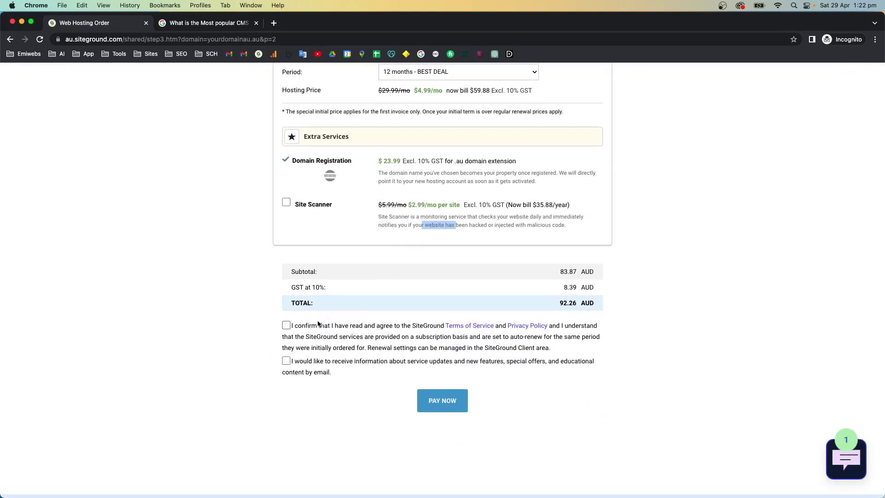
Step: Add Site Scanner for a 131.73 AUD total, accept the terms, and submit the order
{"action": "left_click", "coordinate": [286, 202]}
{"action": "left_click", "coordinate": [287, 327]}
{"action": "left_click", "coordinate": [437, 408]}
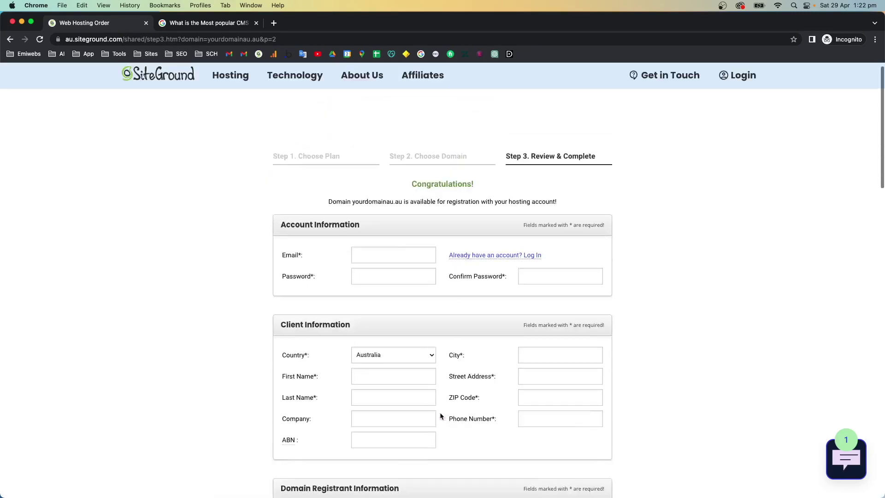